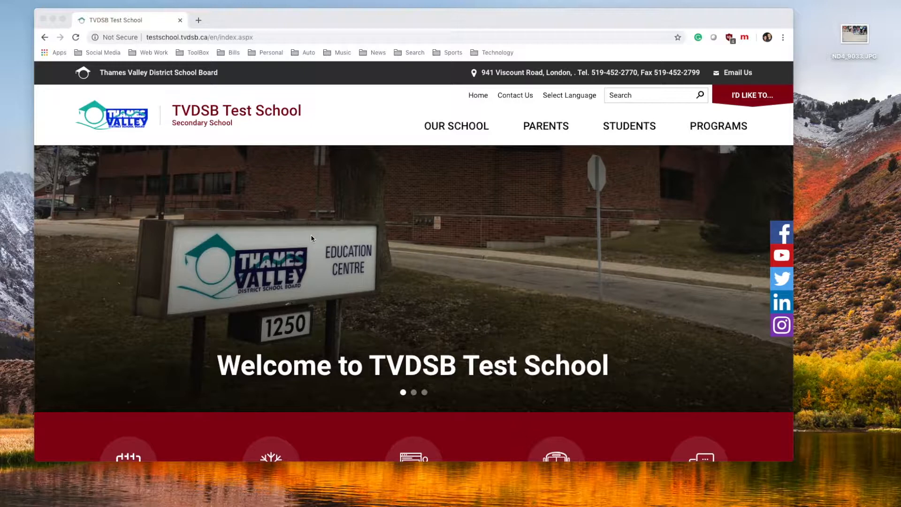
Look through the second and third homepage banner slides on the TVDSB Test School site
left_click(378, 21)
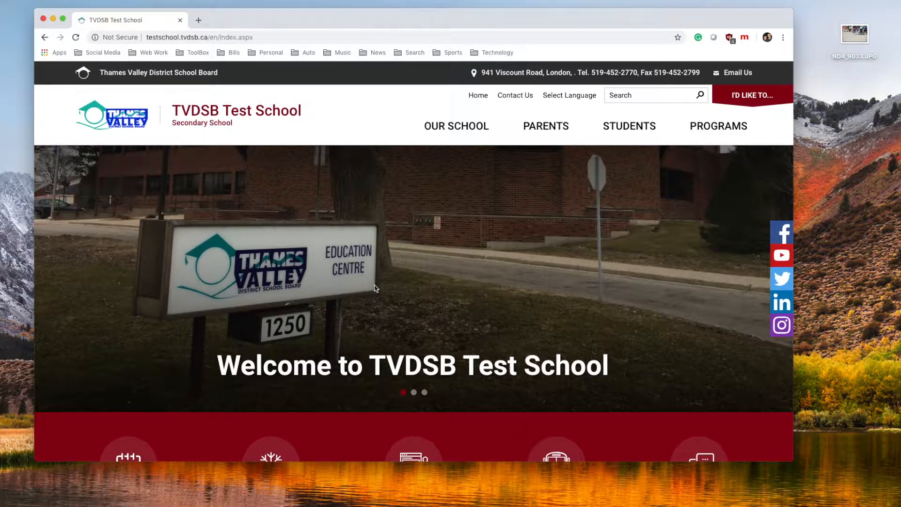
left_click(413, 393)
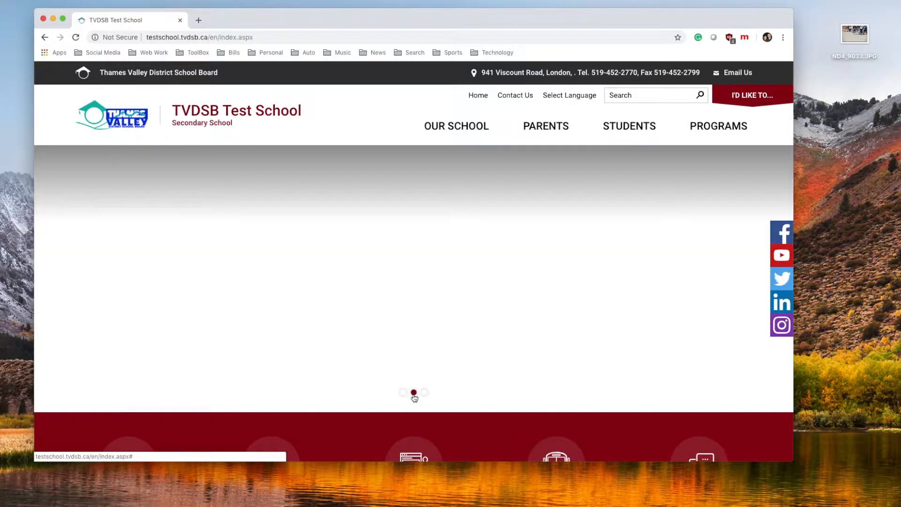
left_click(425, 392)
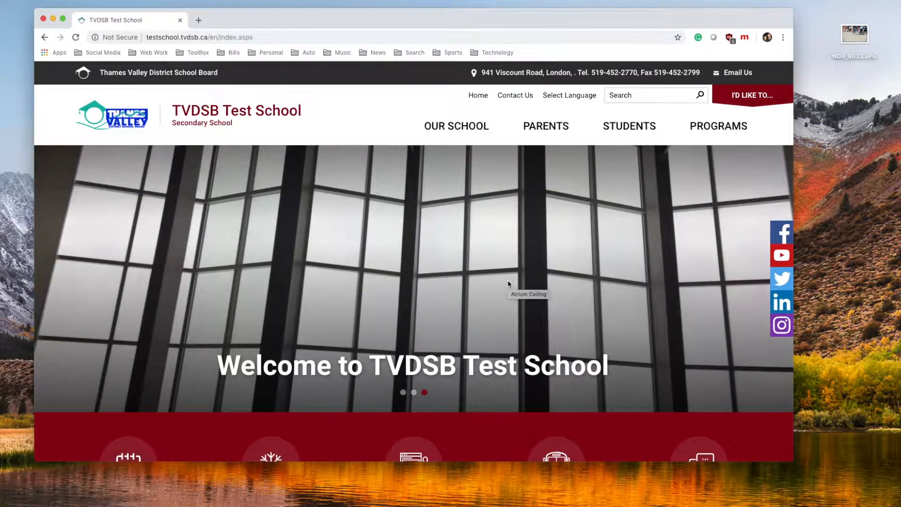
Go to the About Us page from the OUR SCHOOL menu and scroll through it
mouse_move(451, 131)
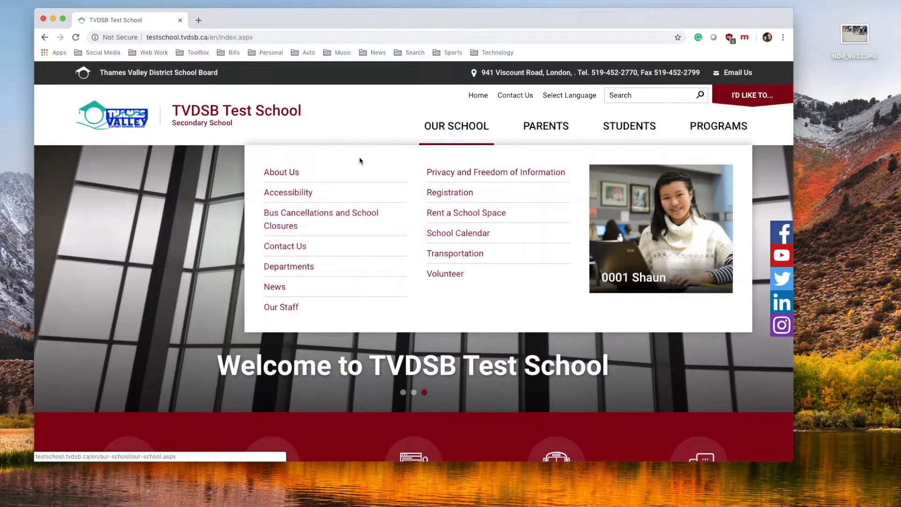
left_click(286, 172)
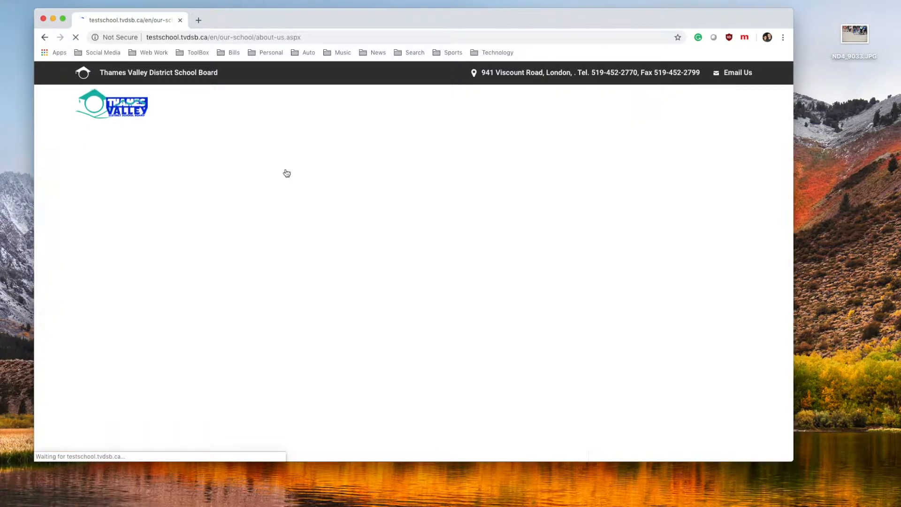
scroll(301, 233, "down", 1)
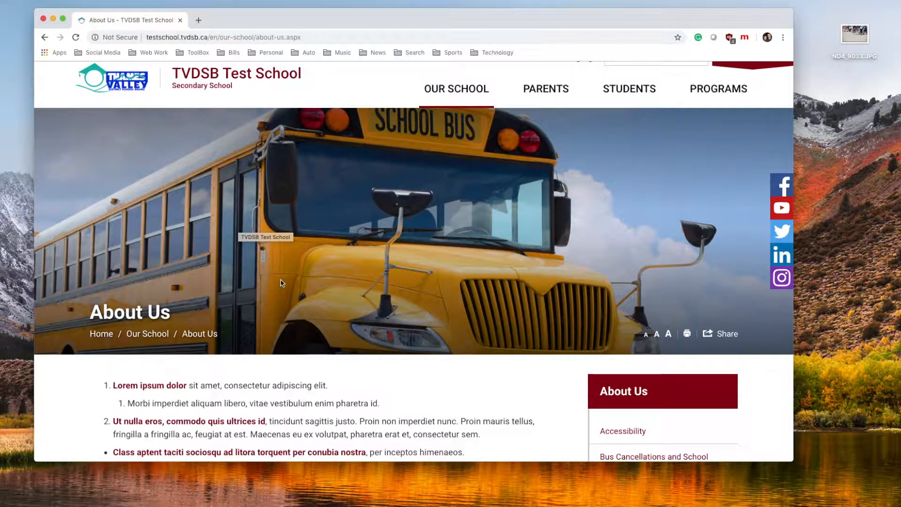
scroll(289, 270, "up", 1)
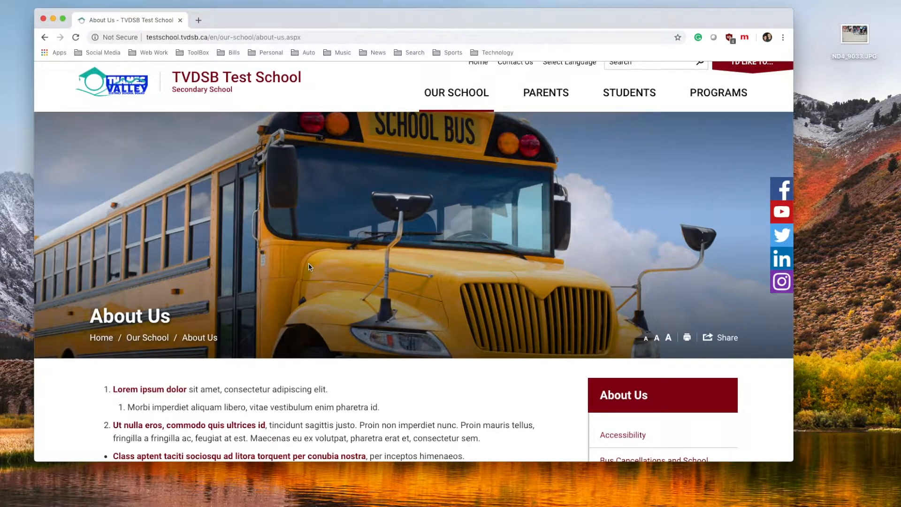
scroll(305, 270, "up", 1)
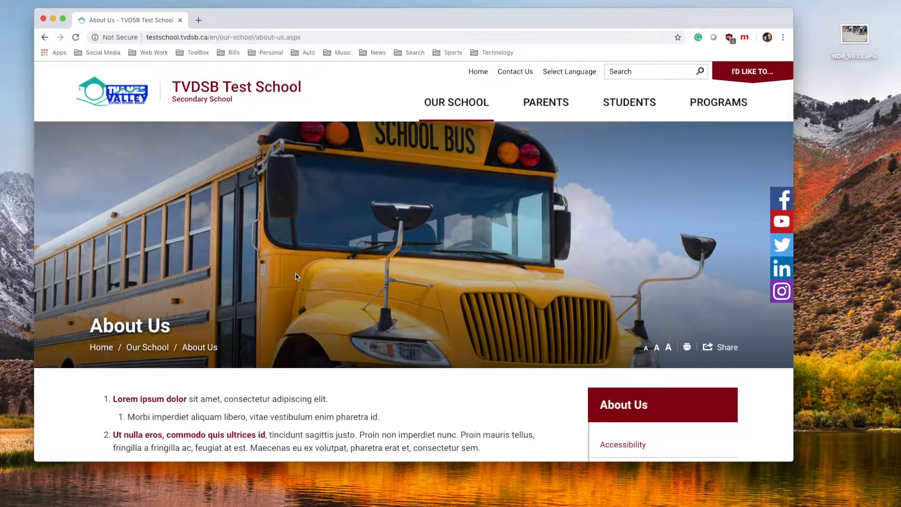
scroll(296, 276, "up", 1)
Log in to i:Create and open the About Us page's 'Editable...' banner area in the Page Editor
key("ctrl+F10")
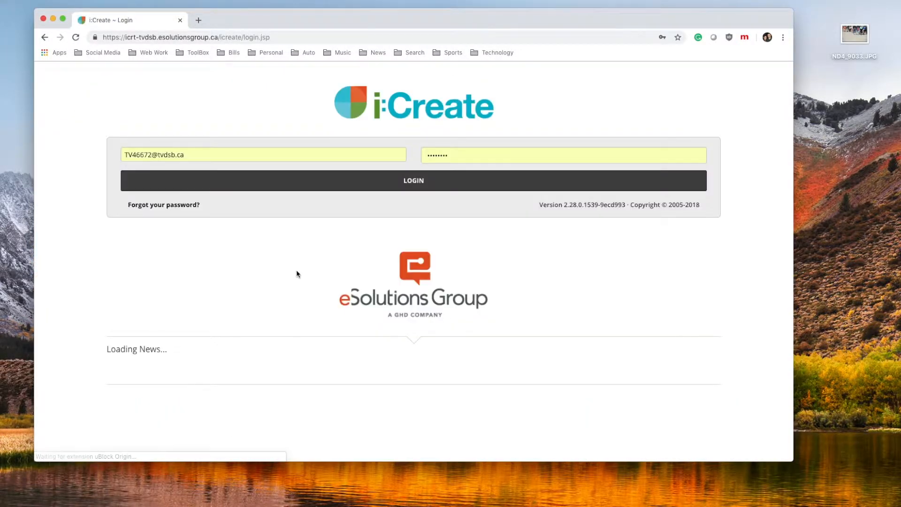
left_click(260, 179)
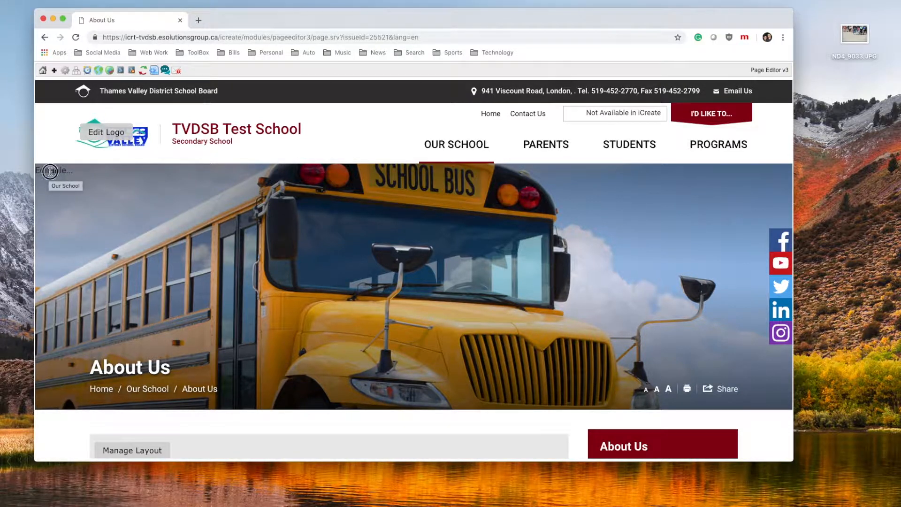
left_click(50, 172)
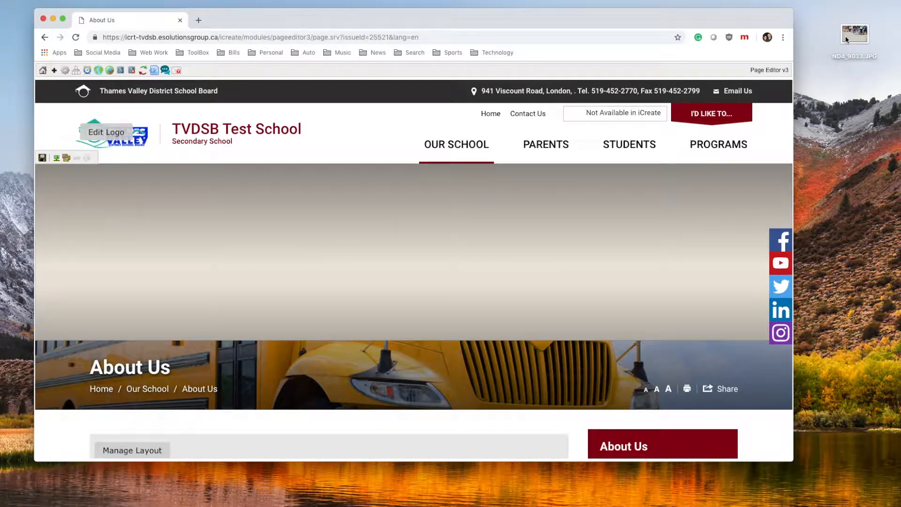
left_click_drag(855, 33, 841, 35)
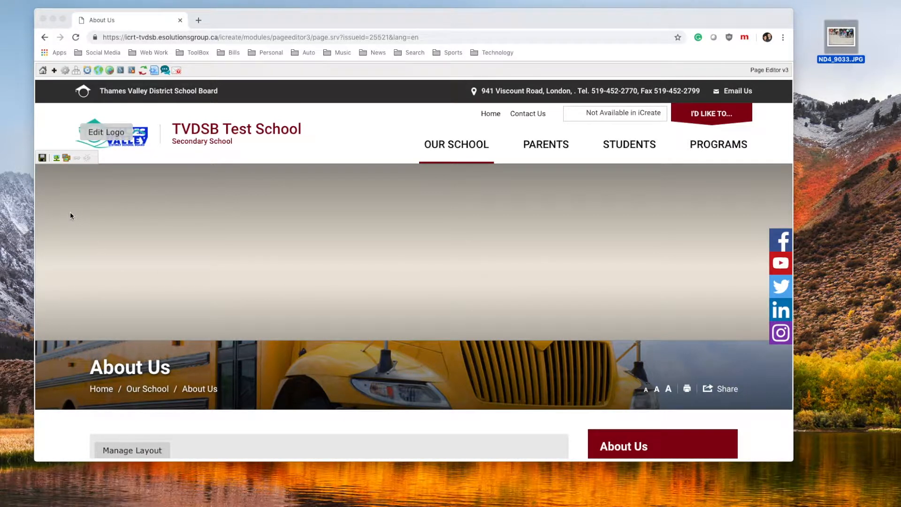
left_click(58, 182)
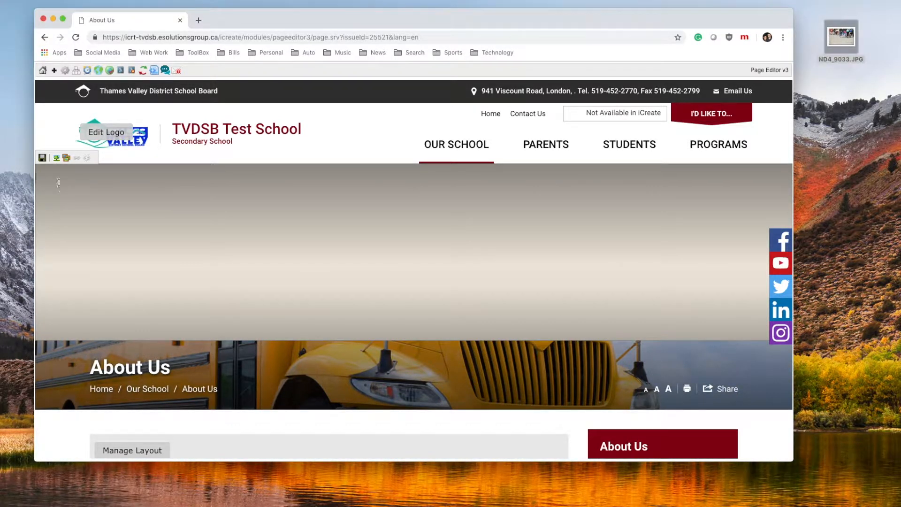
Browse the server for an image from Insert/Edit Image, centring the Image Manager and scrolling its Categories
left_click(56, 158)
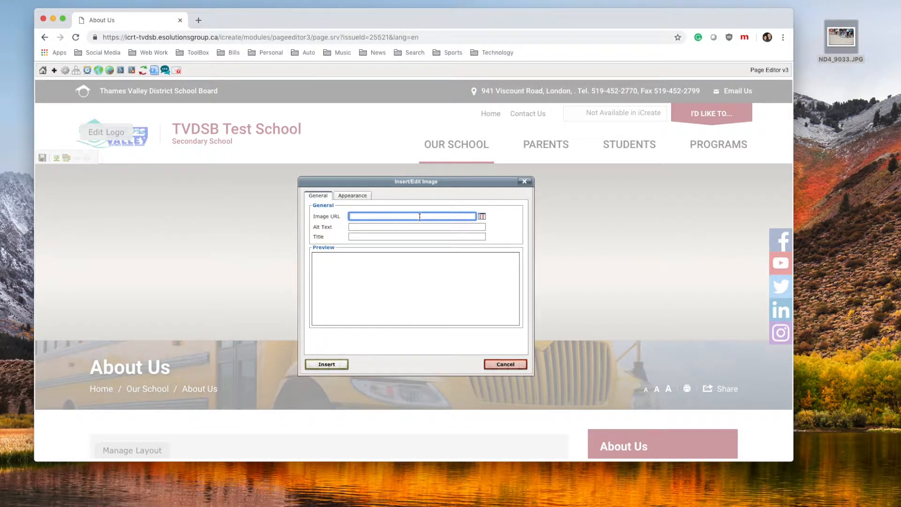
left_click(482, 217)
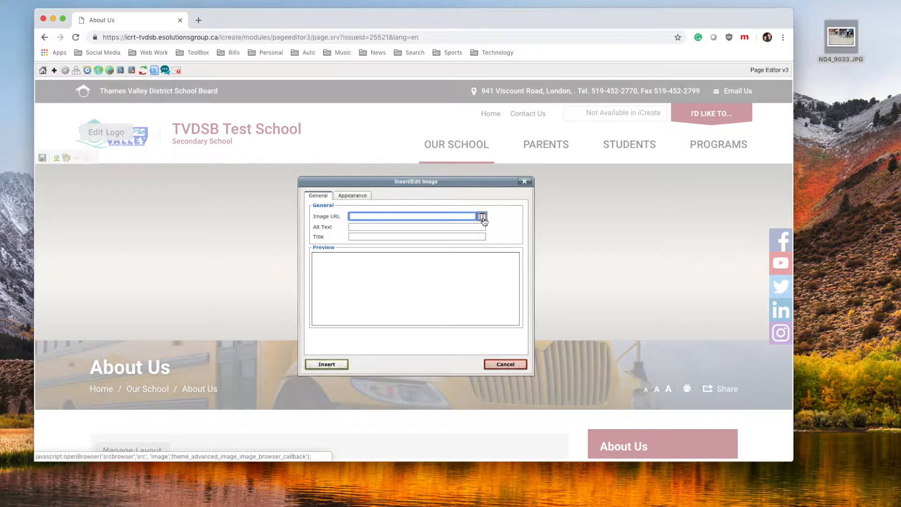
left_click_drag(574, 136, 379, 123)
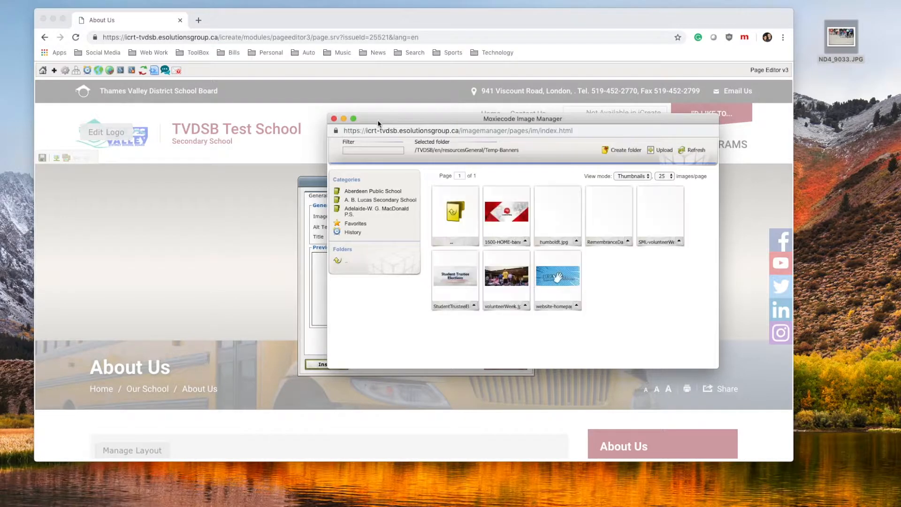
scroll(372, 212, "down", 1)
scroll(372, 212, "down", 10)
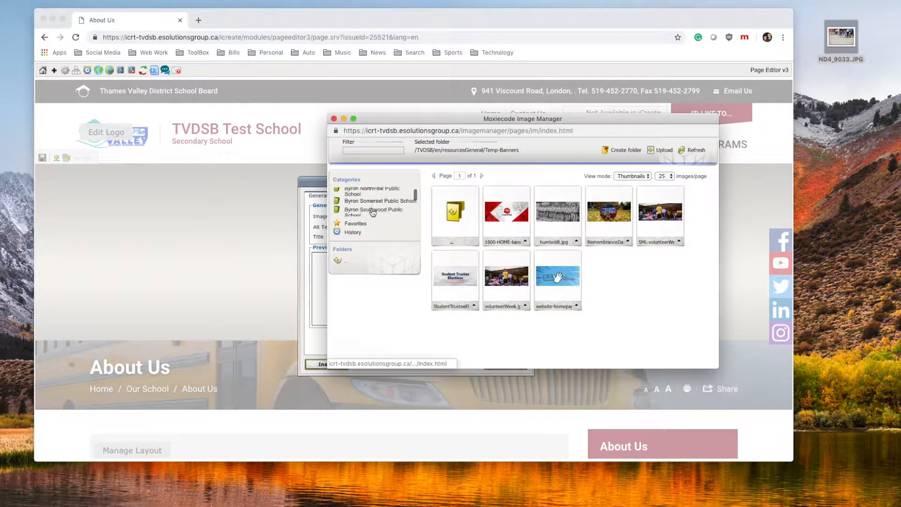
scroll(372, 212, "down", 10)
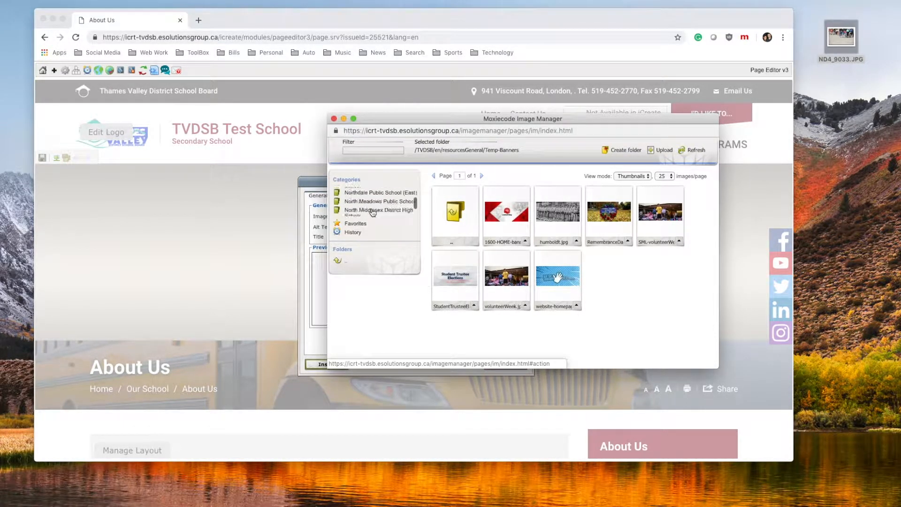
scroll(373, 212, "down", 8)
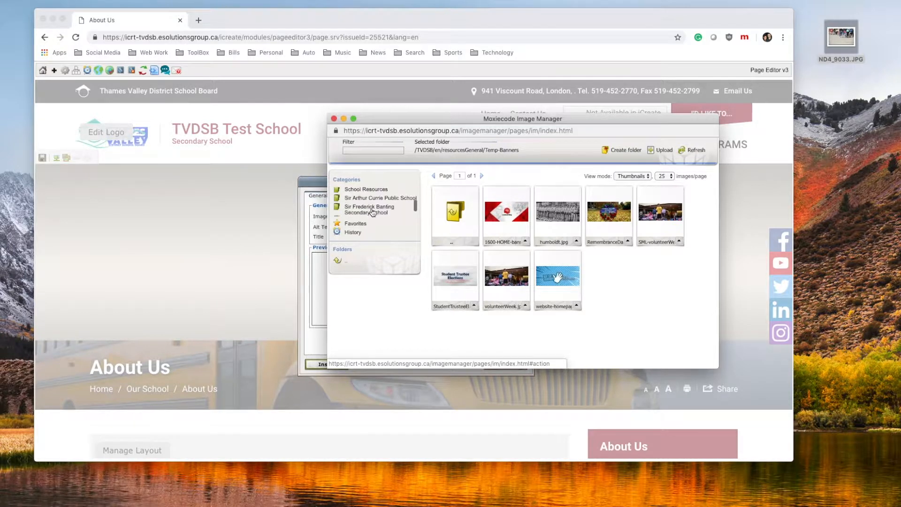
scroll(372, 212, "down", 5)
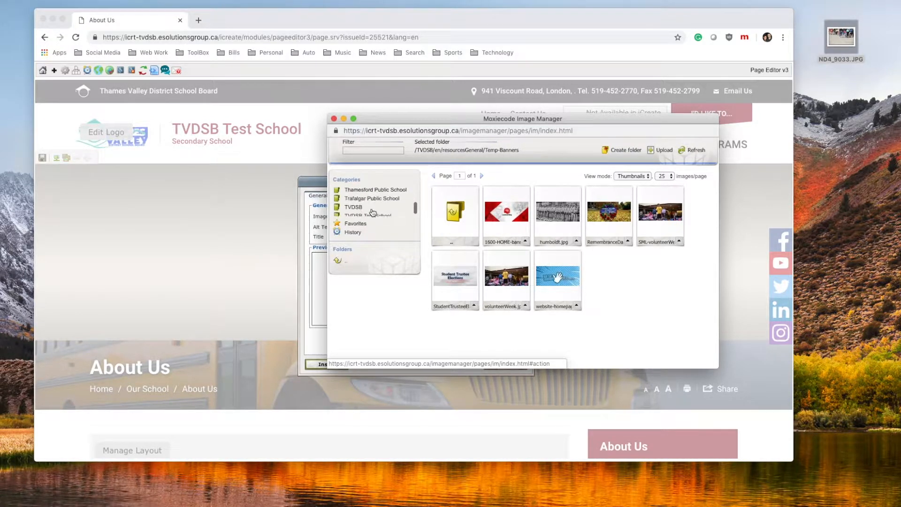
Navigate to TVDSB Test School > en > resources in the Image Manager
left_click(373, 207)
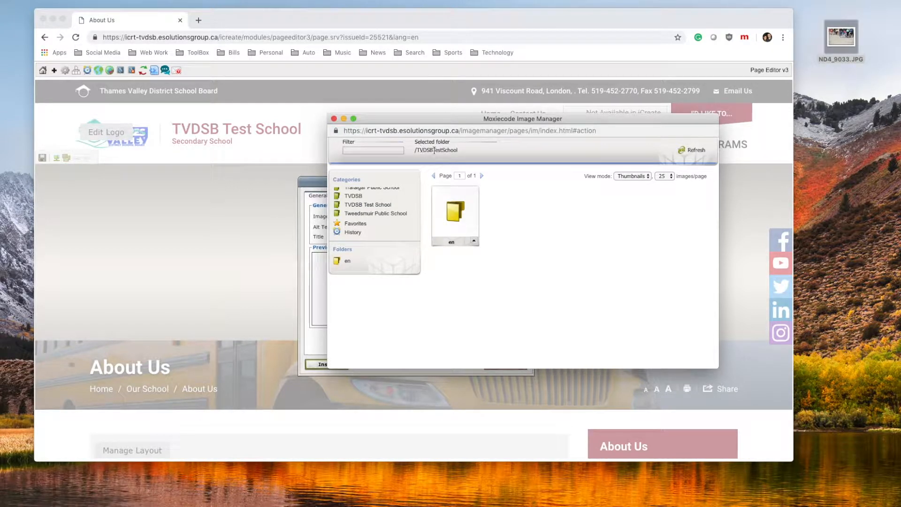
left_click(453, 211)
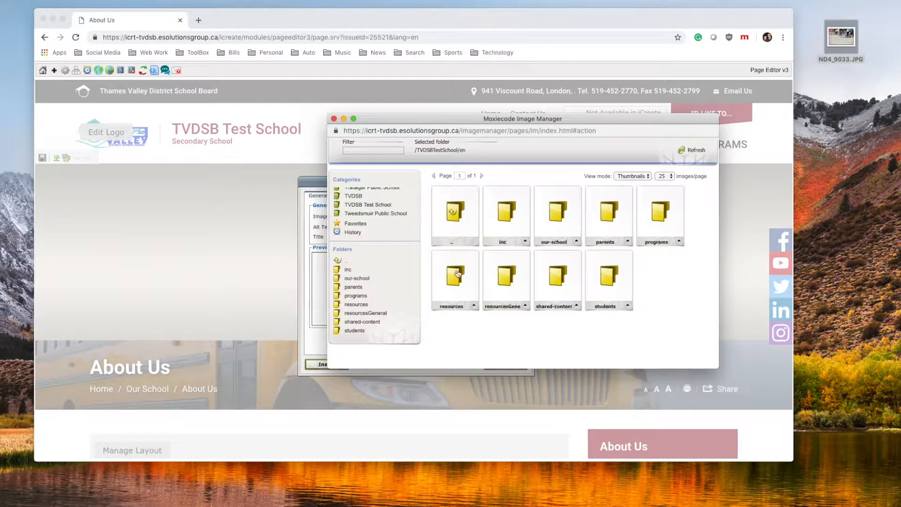
left_click(455, 275)
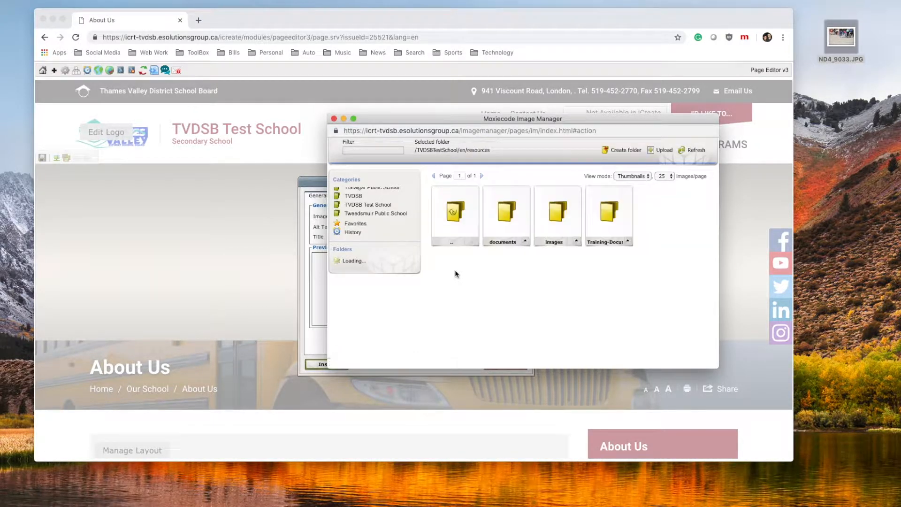
Create a folder named BannerImages there and open it
left_click(634, 156)
left_click(495, 239)
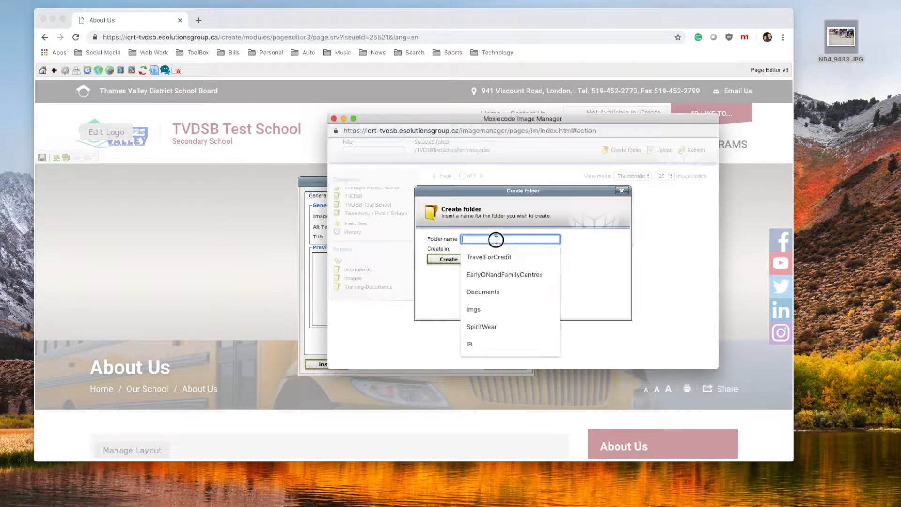
type("BannerImage")
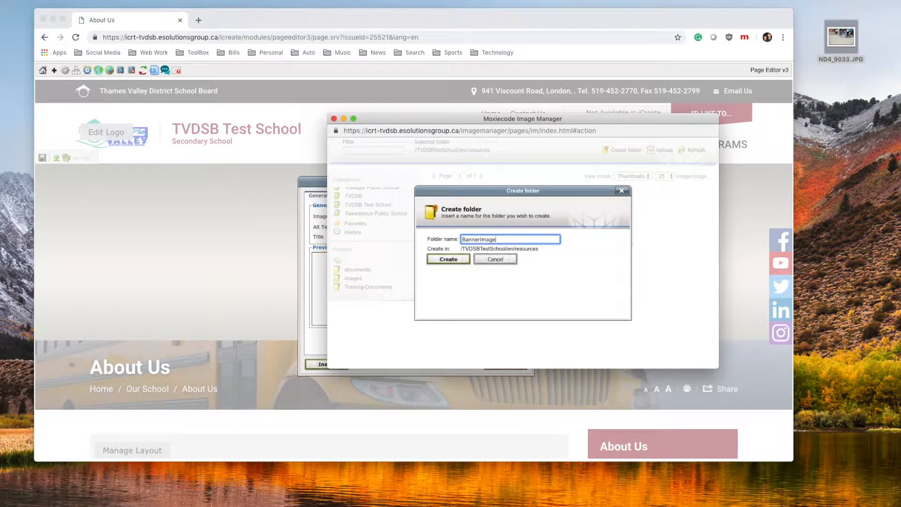
type("s")
left_click(459, 260)
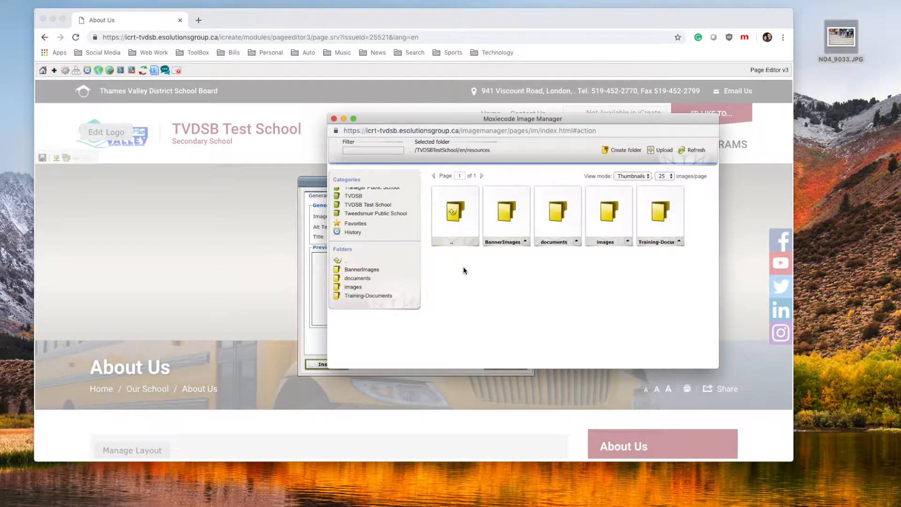
left_click(499, 207)
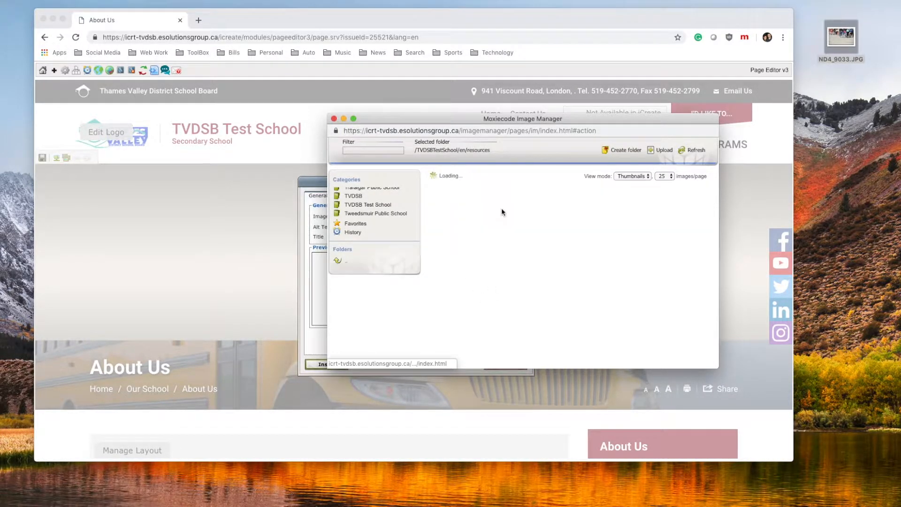
Upload the ND4_9033.JPG students photo from the computer into BannerImages
left_click(660, 150)
left_click(468, 255)
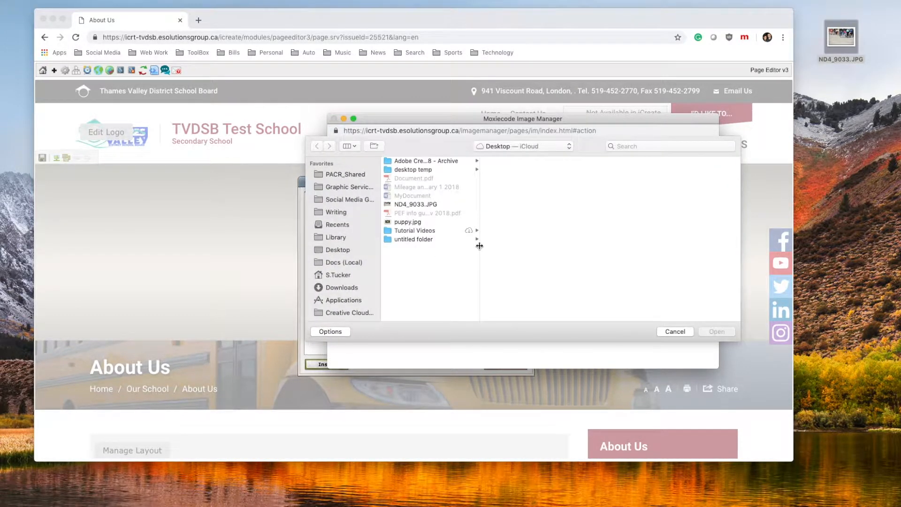
left_click(409, 205)
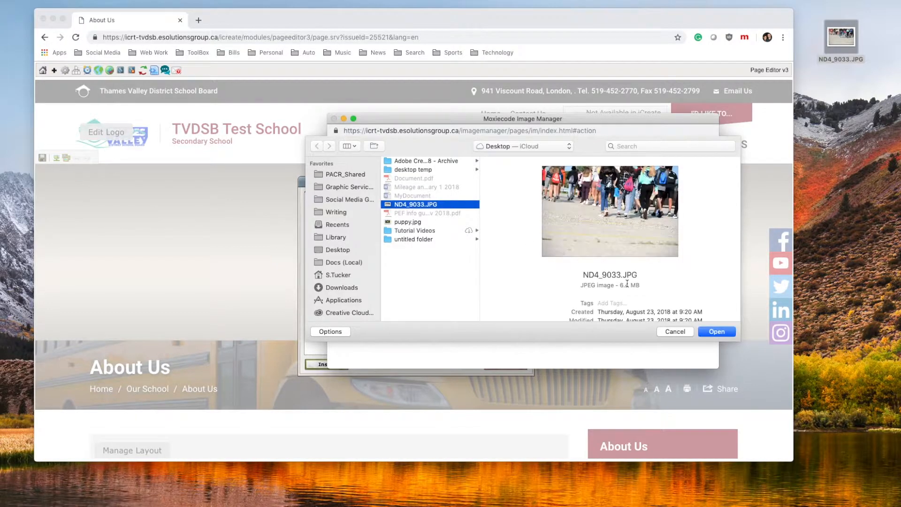
left_click(717, 330)
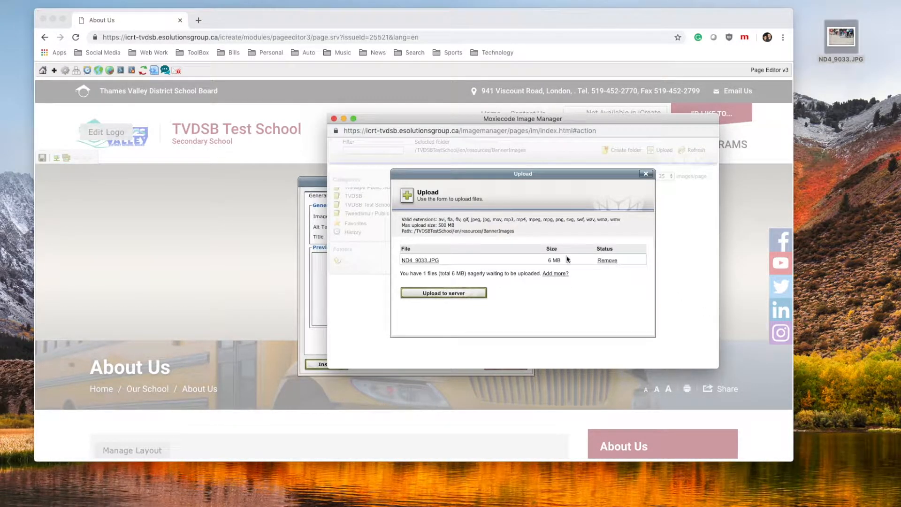
left_click(437, 293)
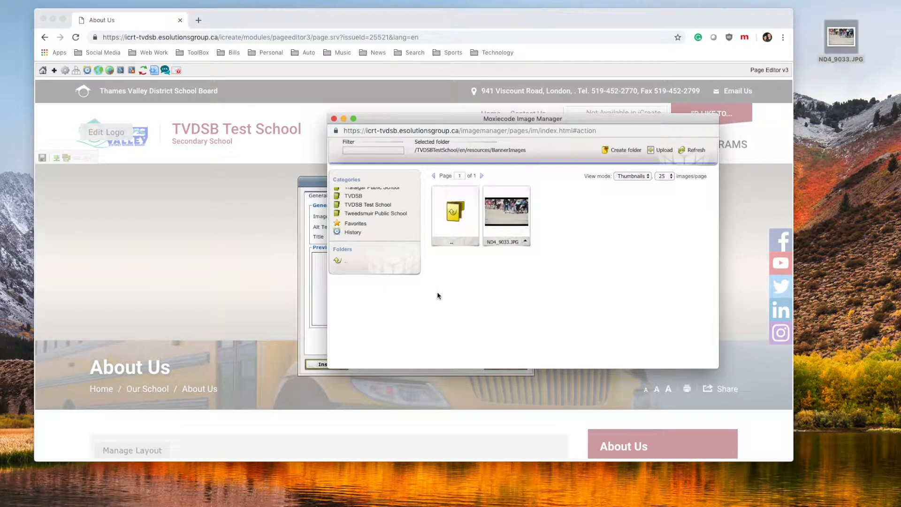
Dismiss the 1600 by 520 size warning and show the action menu for ND4_9033.JPG
left_click(505, 213)
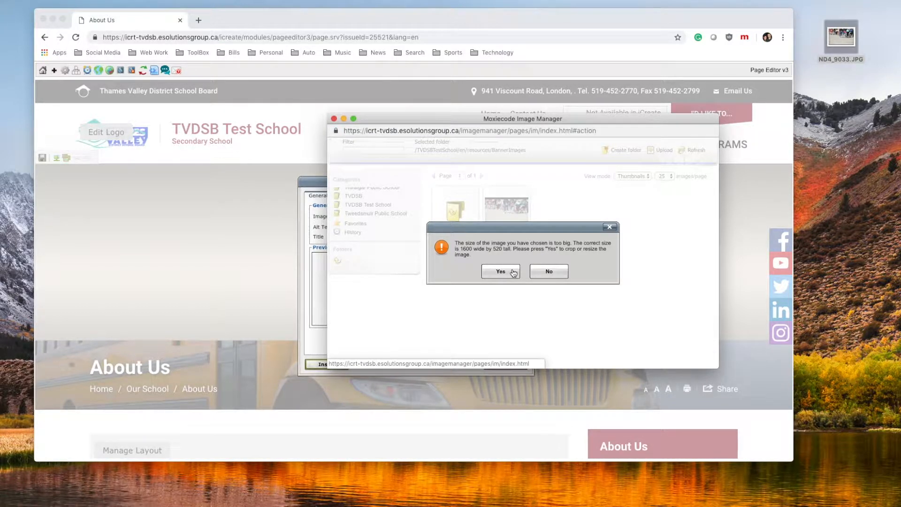
left_click(610, 227)
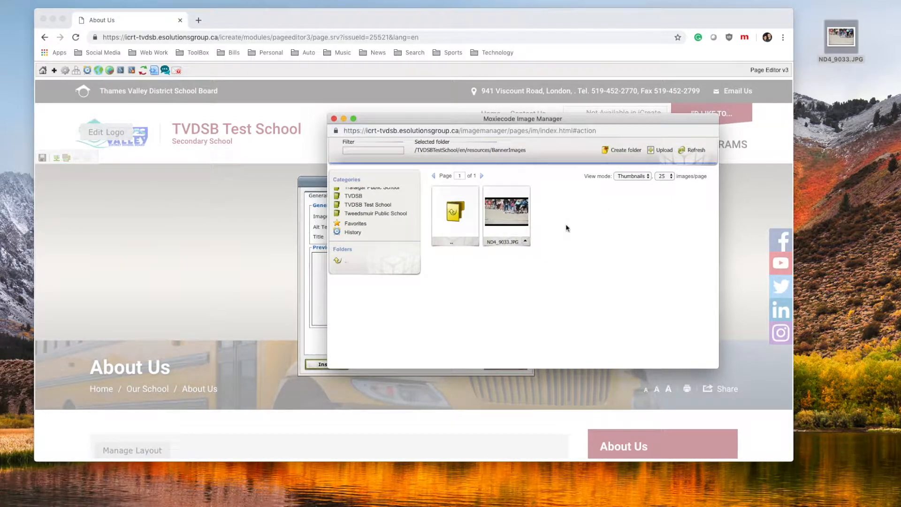
left_click_drag(522, 117, 520, 117)
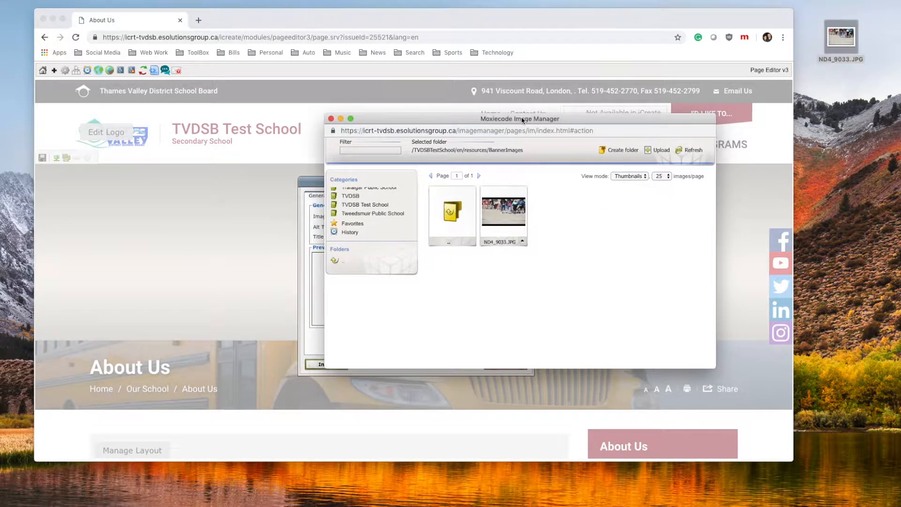
left_click(523, 243)
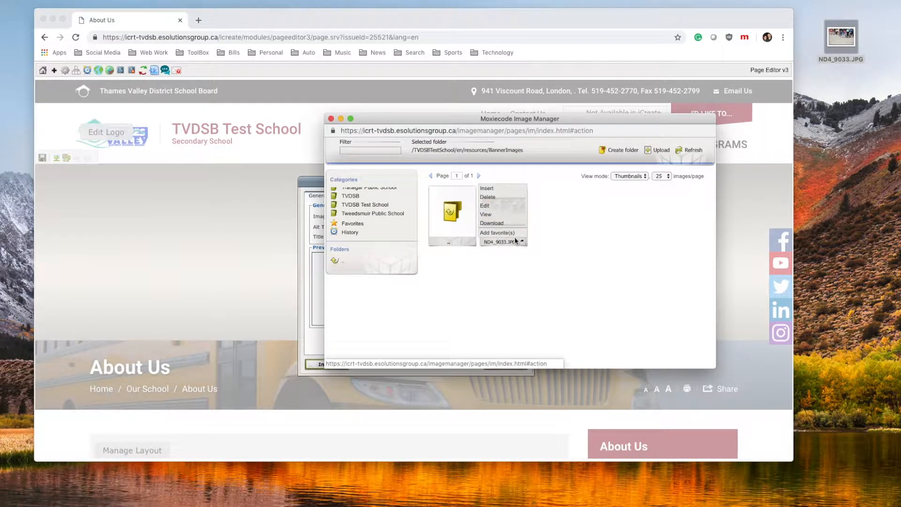
Open ND4_9033.JPG in the image editor and enlarge the window to see the photo
left_click(493, 205)
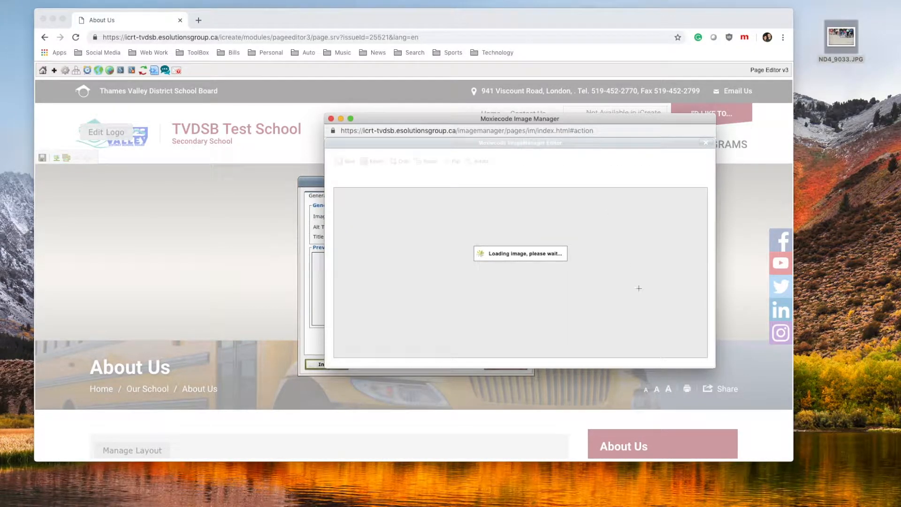
left_click_drag(323, 116, 253, 73)
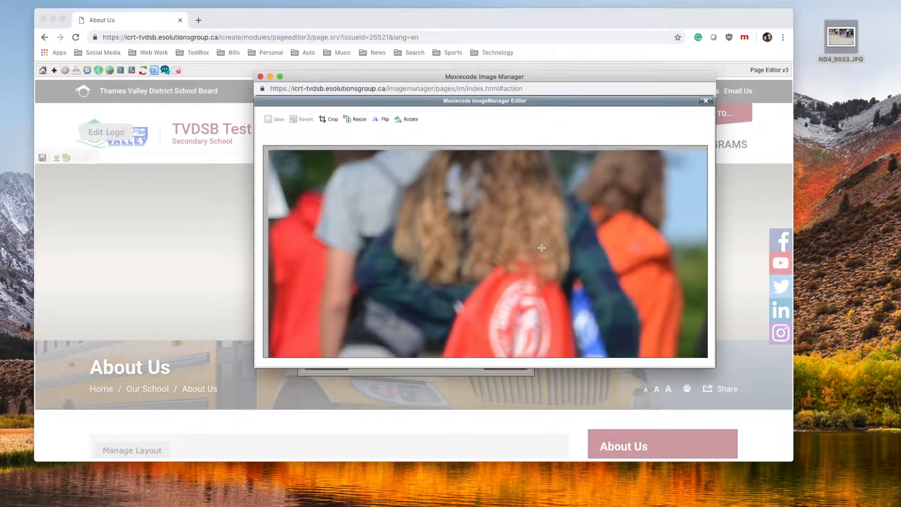
scroll(541, 248, "down", 10)
scroll(541, 248, "up", 5)
scroll(542, 248, "right", 5)
scroll(542, 248, "up", 5)
scroll(541, 248, "left", 5)
scroll(541, 248, "left", 3)
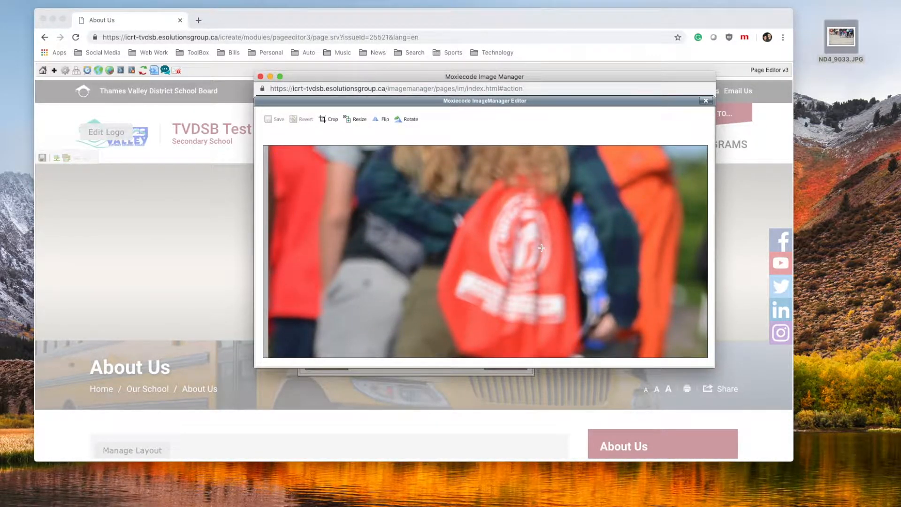
Try a resize with height 520, then cancel it
left_click(357, 120)
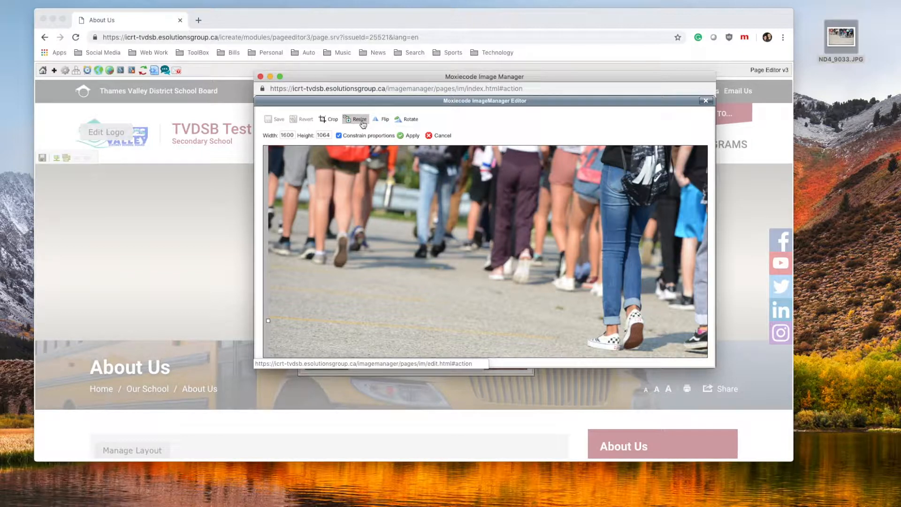
left_click_drag(281, 135, 294, 136)
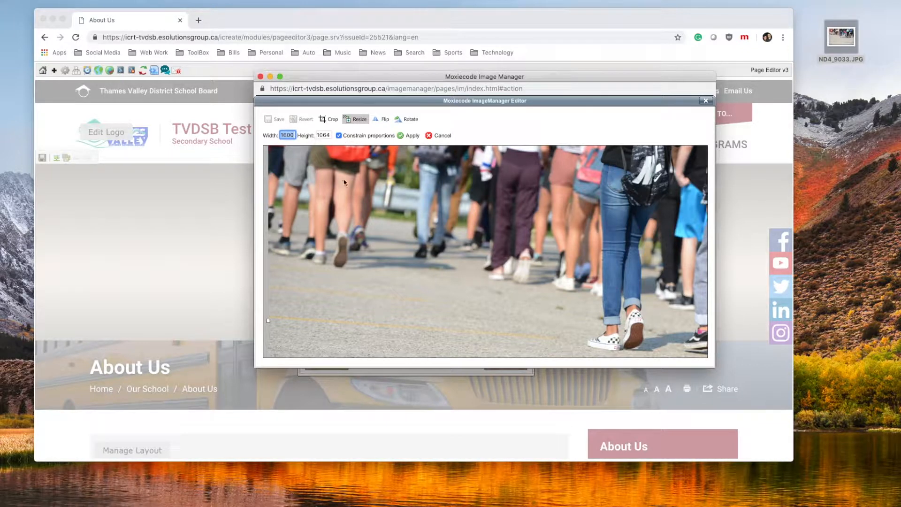
scroll(344, 182, "up", 5)
scroll(343, 182, "right", 3)
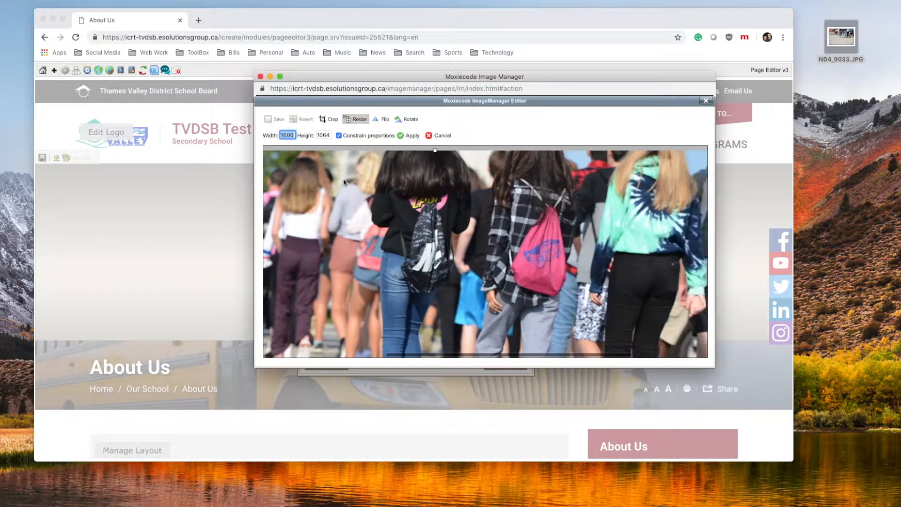
scroll(343, 182, "down", 5)
scroll(343, 182, "down", 5)
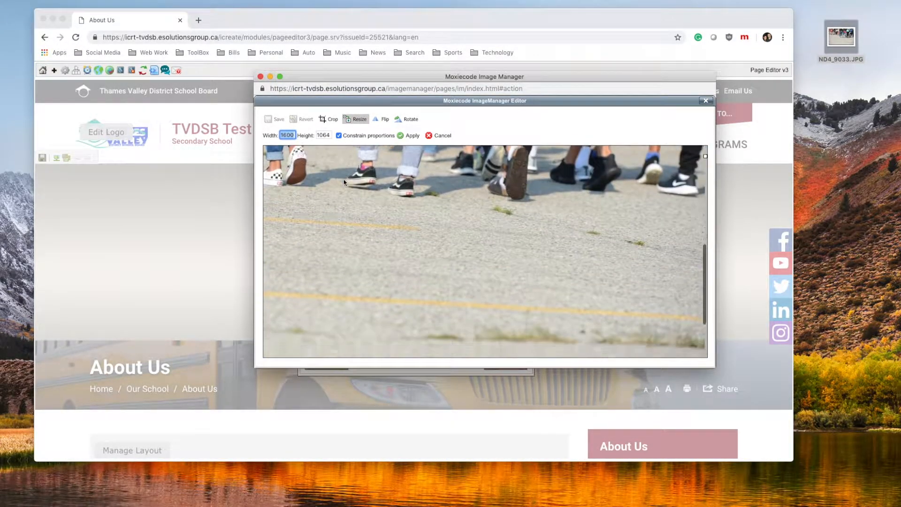
scroll(343, 182, "up", 5)
scroll(343, 183, "left", 4)
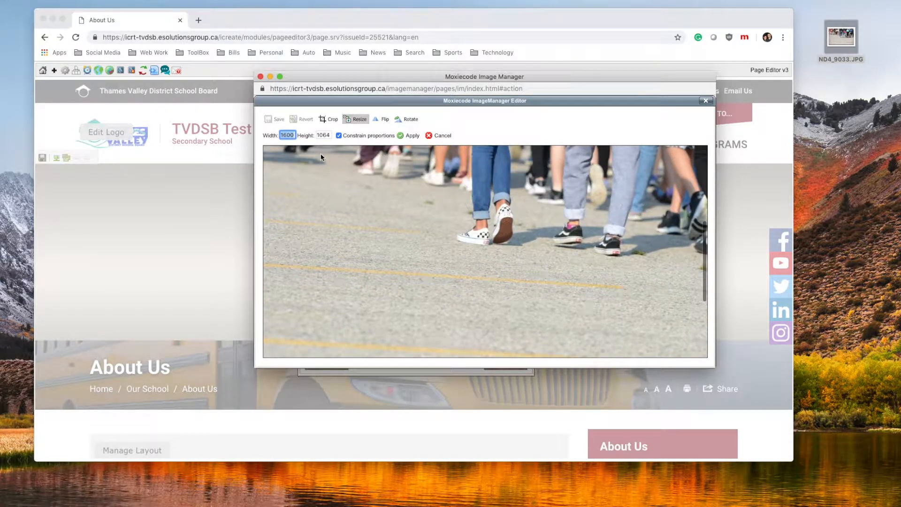
scroll(320, 153, "up", 4)
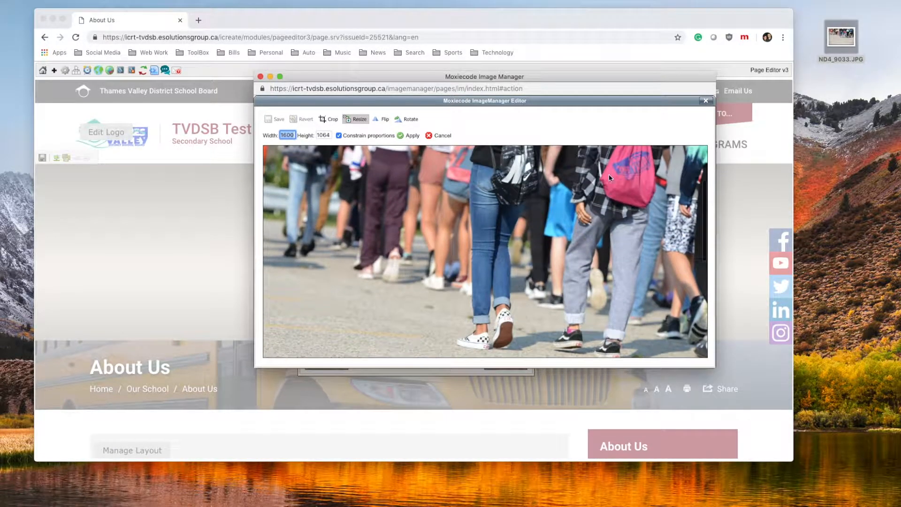
scroll(531, 227, "up", 3)
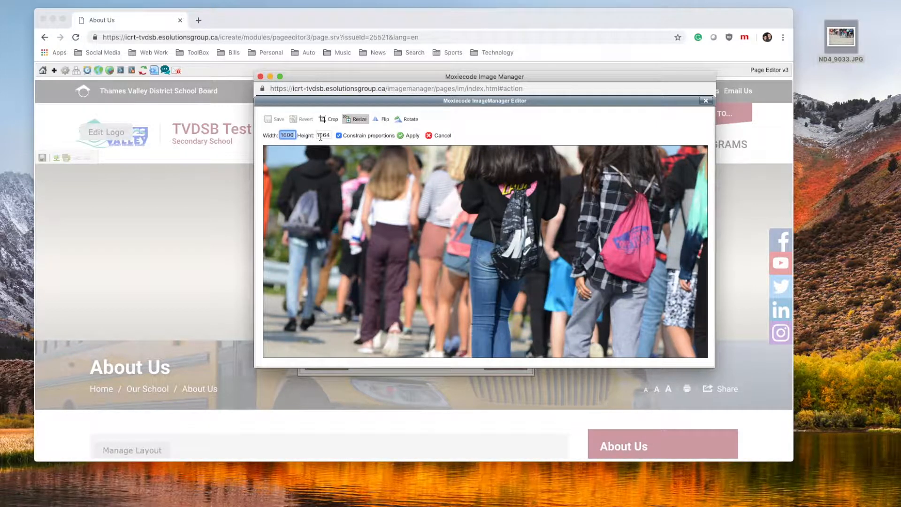
double_click(321, 136)
type("520")
left_click(368, 126)
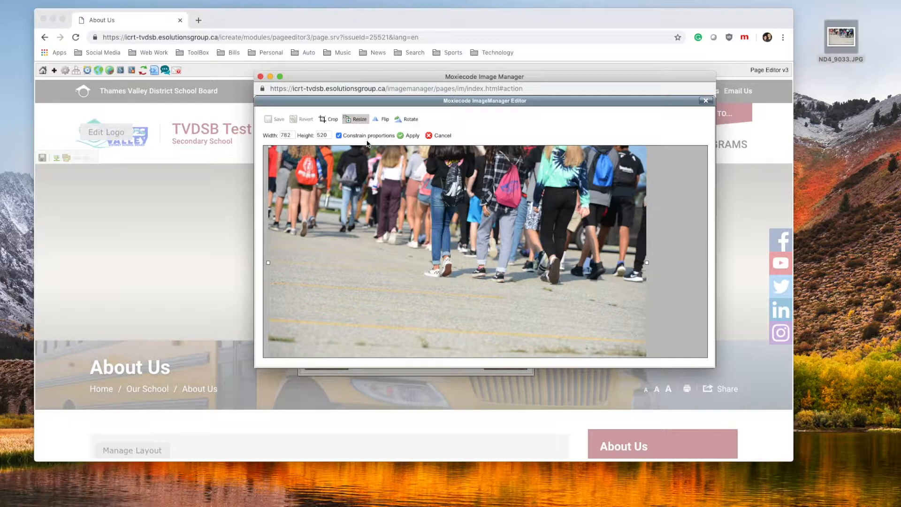
left_click(439, 137)
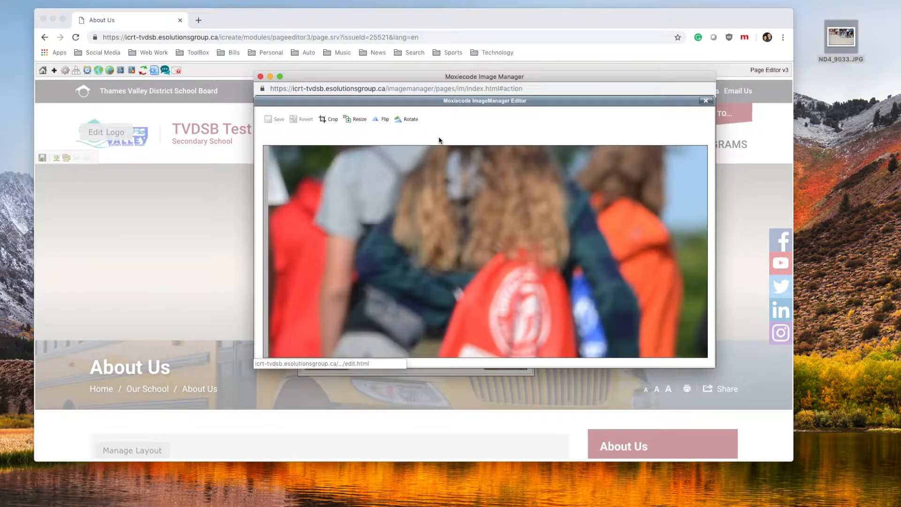
Resize the photo to 1600 by 1064 with proportions kept
left_click(350, 120)
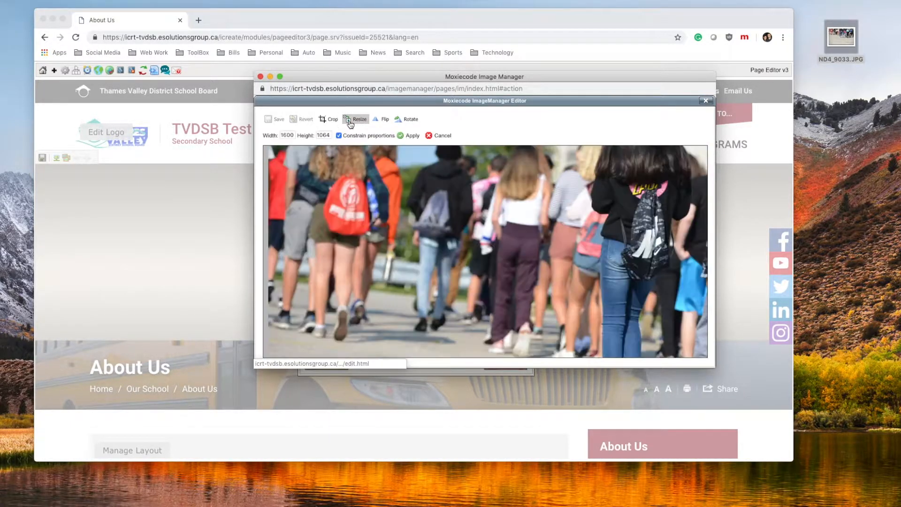
scroll(472, 221, "right", 5)
scroll(472, 221, "right", 5)
scroll(472, 221, "left", 4)
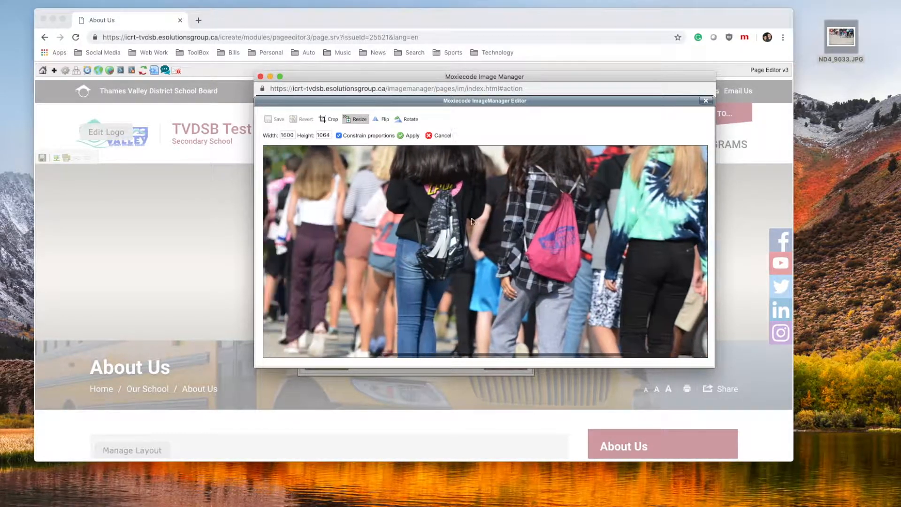
scroll(471, 218, "left", 5)
scroll(471, 217, "up", 2)
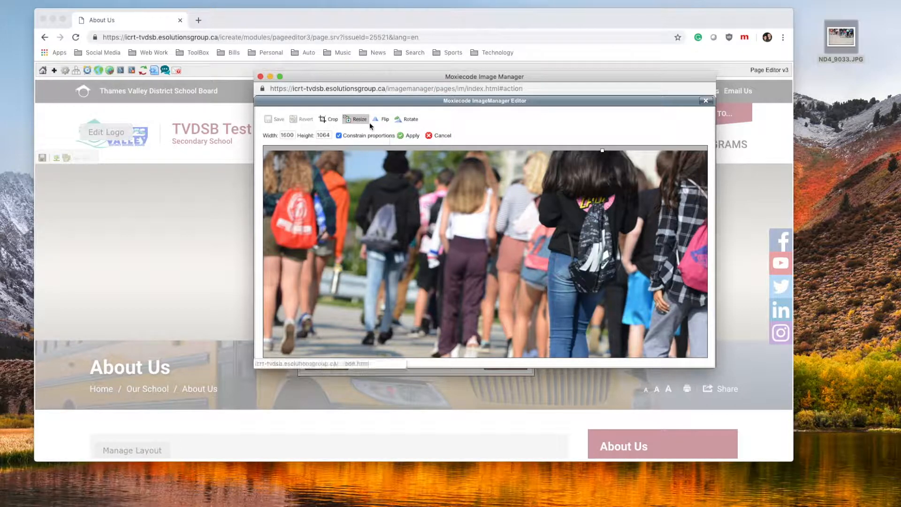
left_click(403, 137)
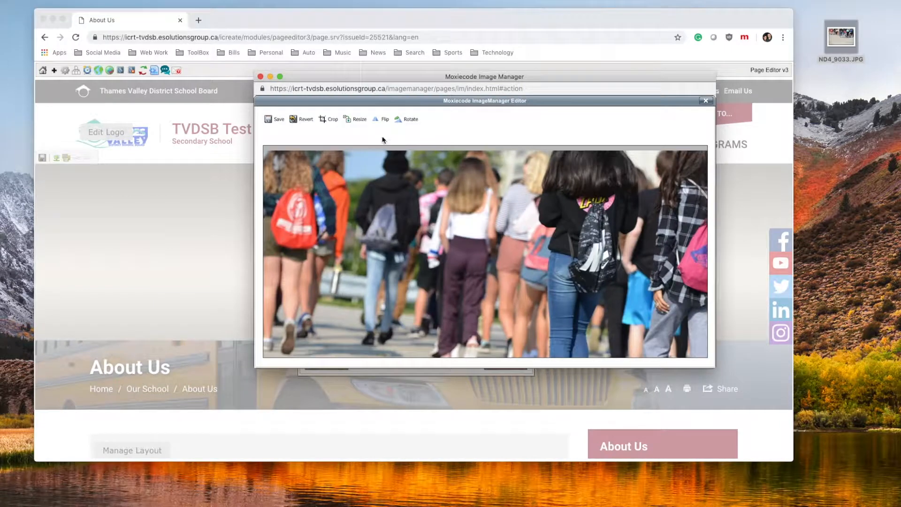
Start a 1600 by 520 crop, zooming the page out to 67% to see it
left_click(327, 121)
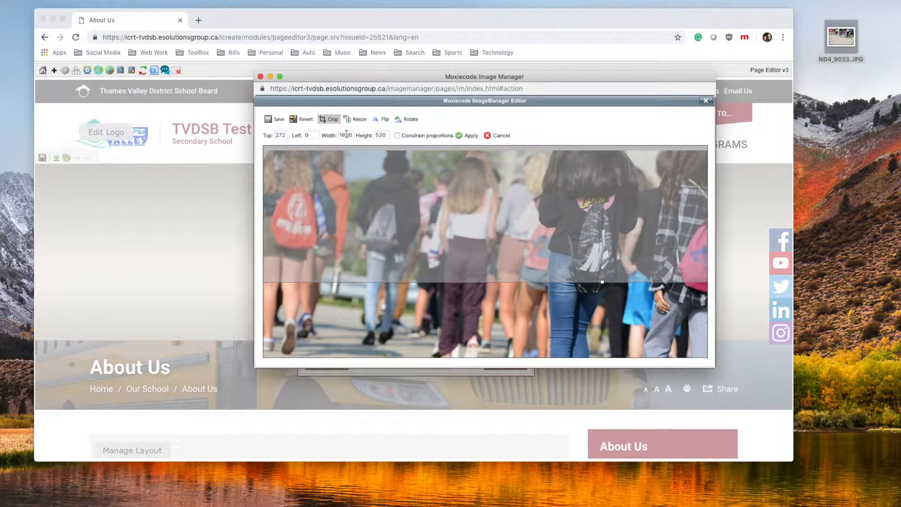
left_click_drag(340, 136, 389, 136)
scroll(528, 252, "down", 5)
scroll(528, 253, "up", 1)
scroll(528, 253, "down", 5)
scroll(529, 253, "up", 5)
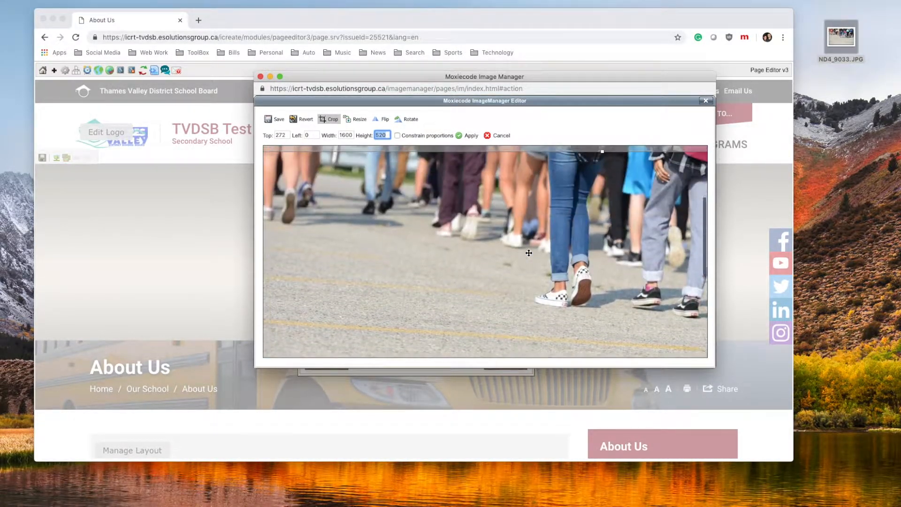
key("super+minus")
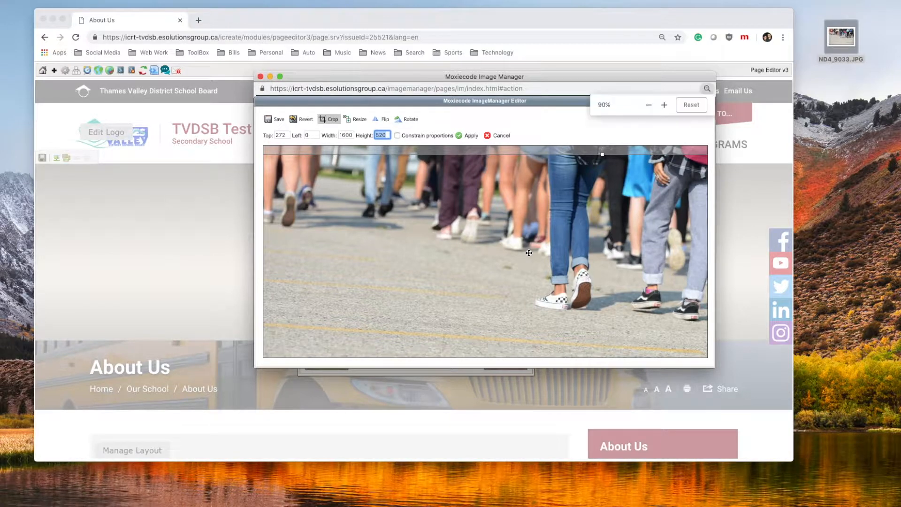
key("super+minus")
key("super+minus")
key("super+minus")
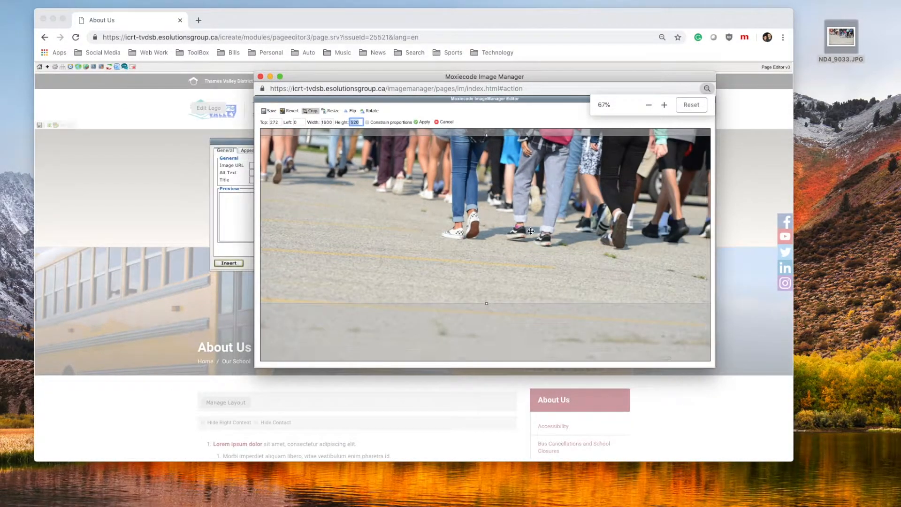
scroll(531, 231, "up", 3)
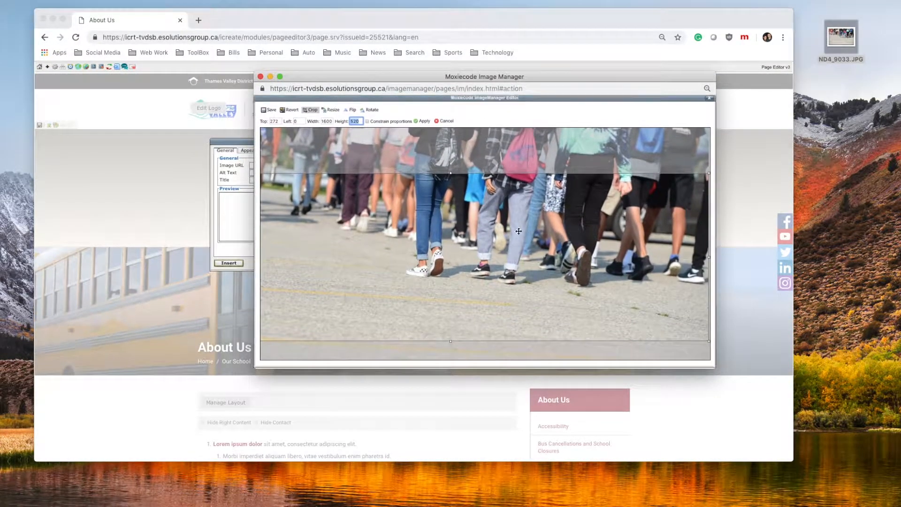
scroll(512, 223, "left", 3)
Move the crop area up near the photo's top, to a top offset of 87
left_click_drag(473, 200, 475, 158)
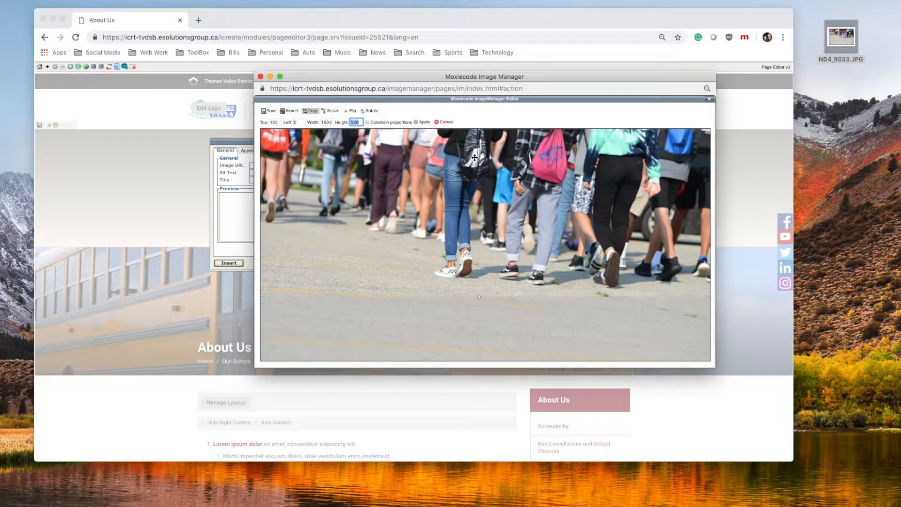
scroll(478, 171, "up", 2)
left_click_drag(498, 215, 499, 202)
scroll(511, 206, "right", 3)
scroll(525, 210, "left", 3)
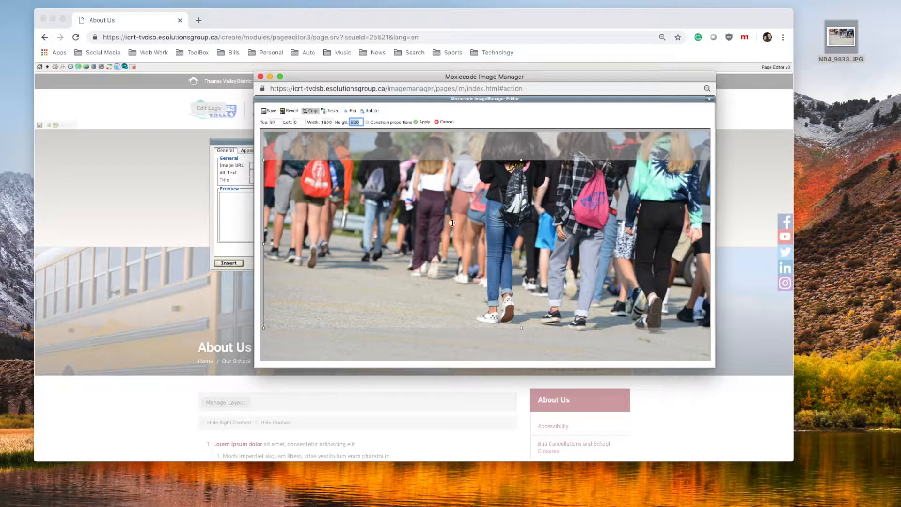
key("super+equal")
key("super+equal")
key("super+equal")
key("super+equal")
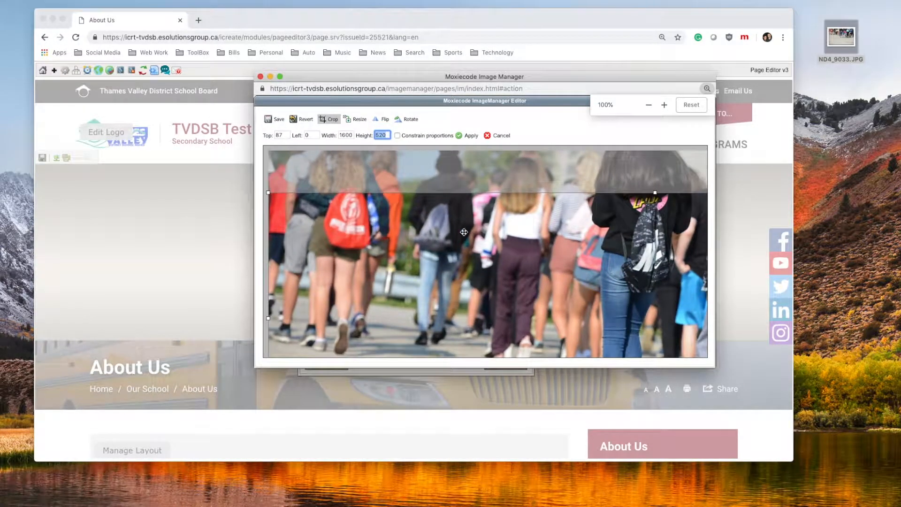
scroll(465, 235, "down", 3)
scroll(469, 241, "up", 3)
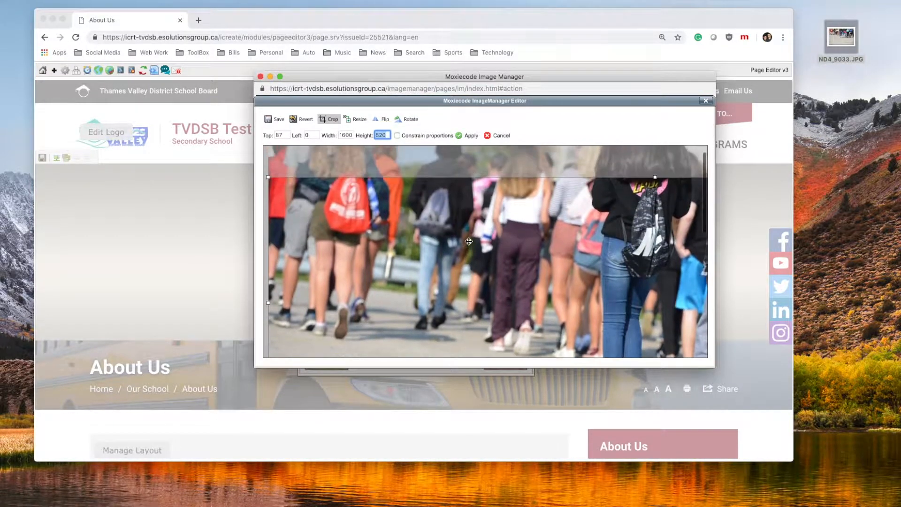
Apply the 1600 by 520 crop and check the result
left_click(467, 136)
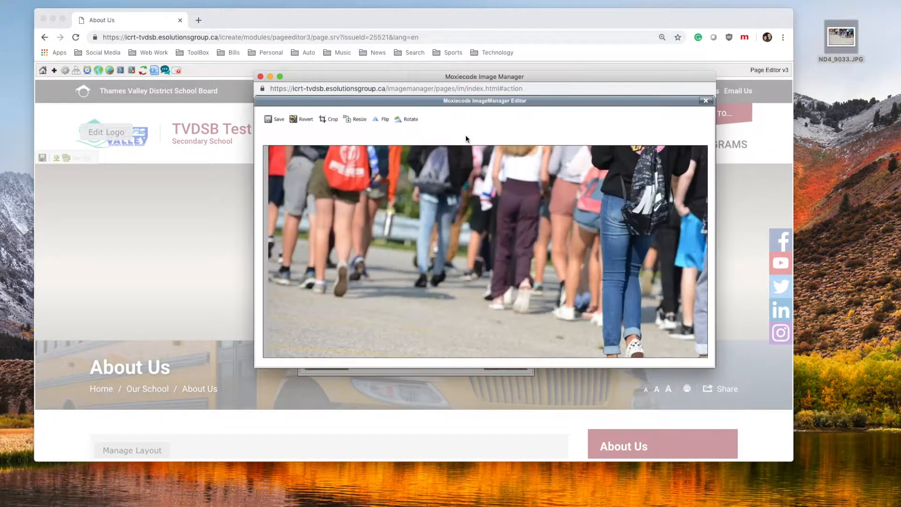
scroll(542, 212, "down", 2)
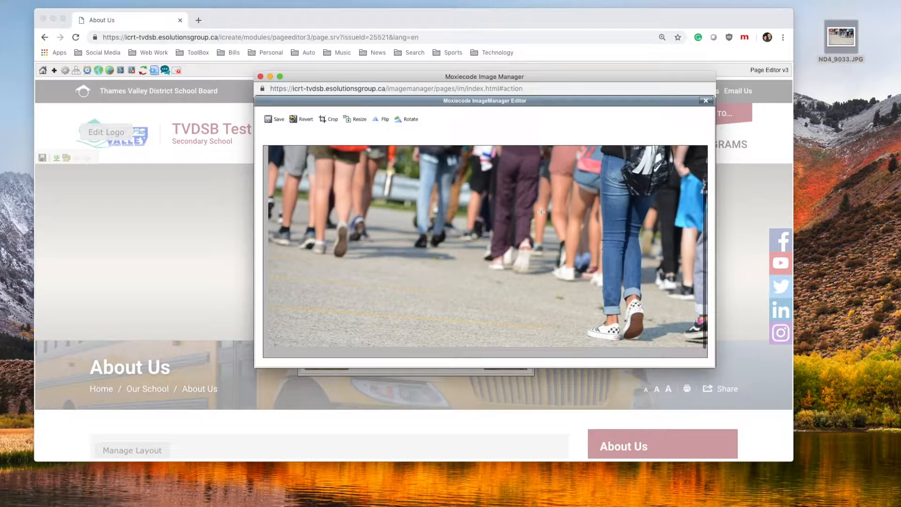
scroll(542, 212, "up", 2)
scroll(542, 213, "right", 1)
scroll(542, 213, "right", 7)
scroll(541, 212, "down", 2)
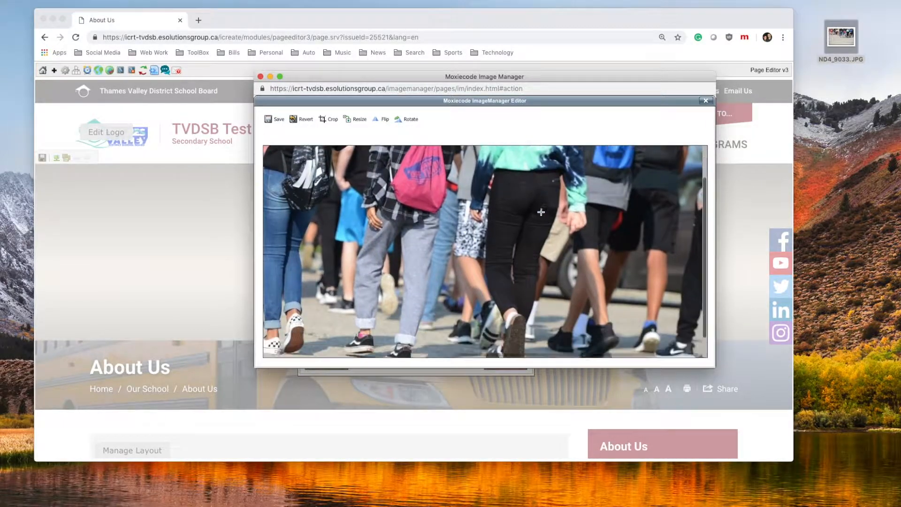
scroll(478, 221, "left", 6)
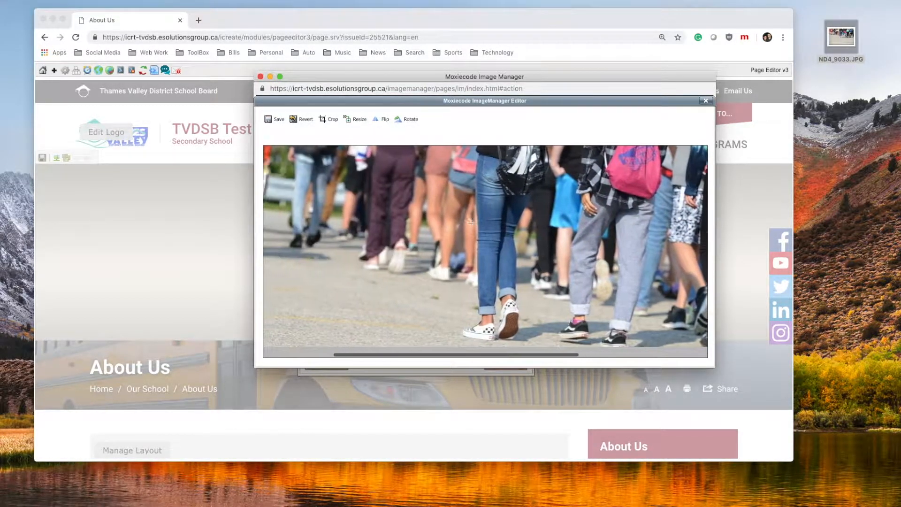
scroll(477, 221, "up", 2)
Save the cropped photo as 1600x520-ND4_9033.JPG
left_click(271, 120)
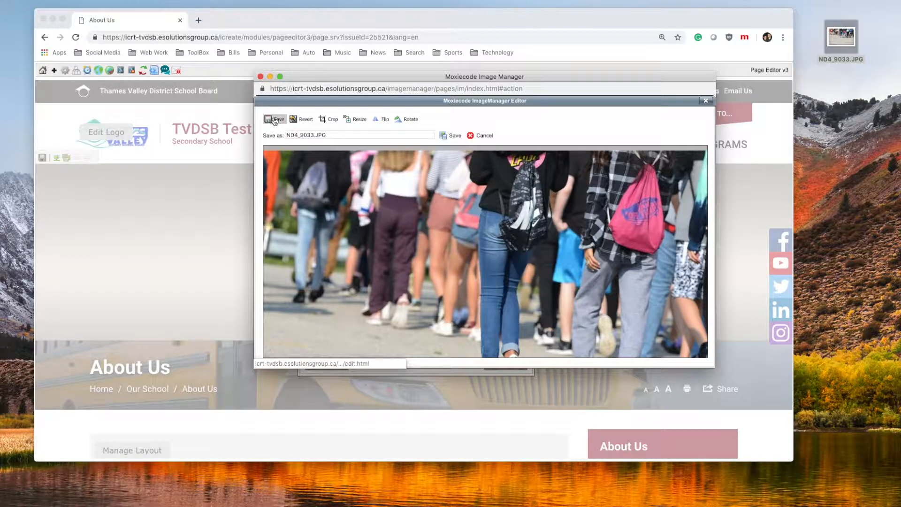
left_click(290, 135)
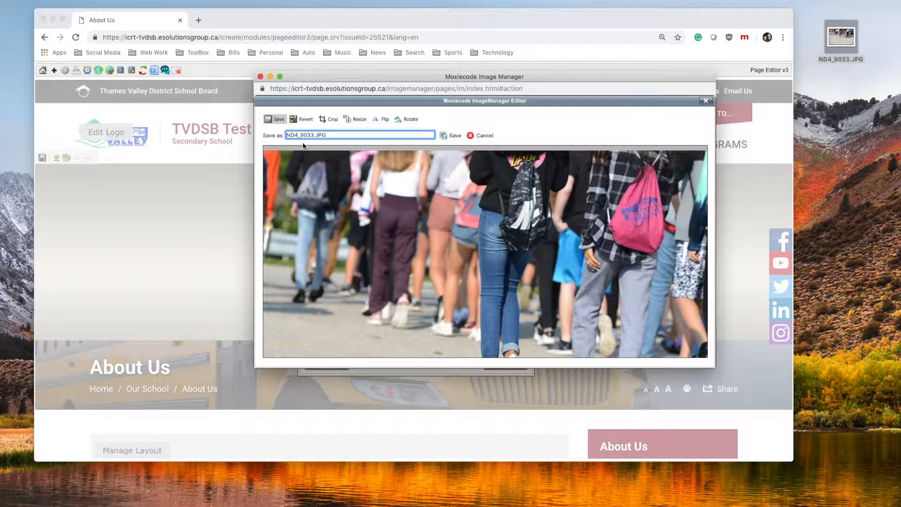
type("1600x520-")
left_click(446, 137)
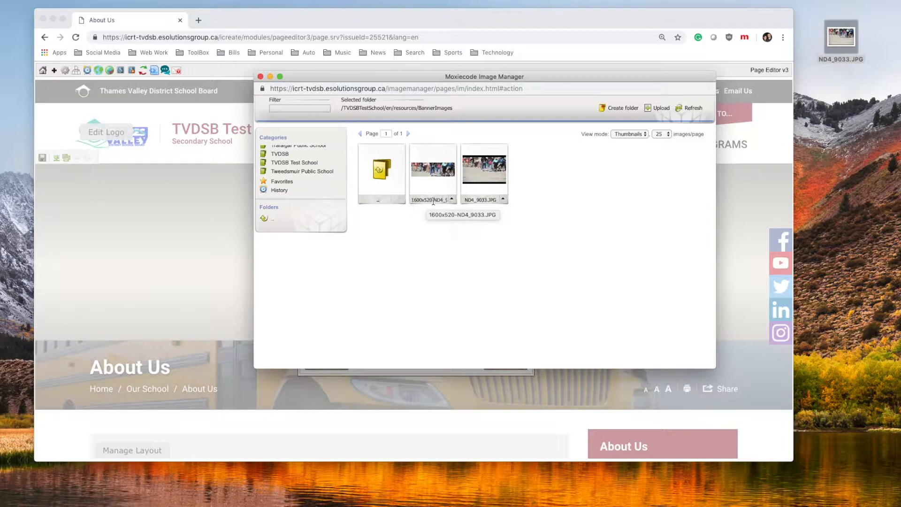
Insert 1600x520-ND4_9033.JPG into the banner with alt text 'Students walking towards a school'
left_click(436, 170)
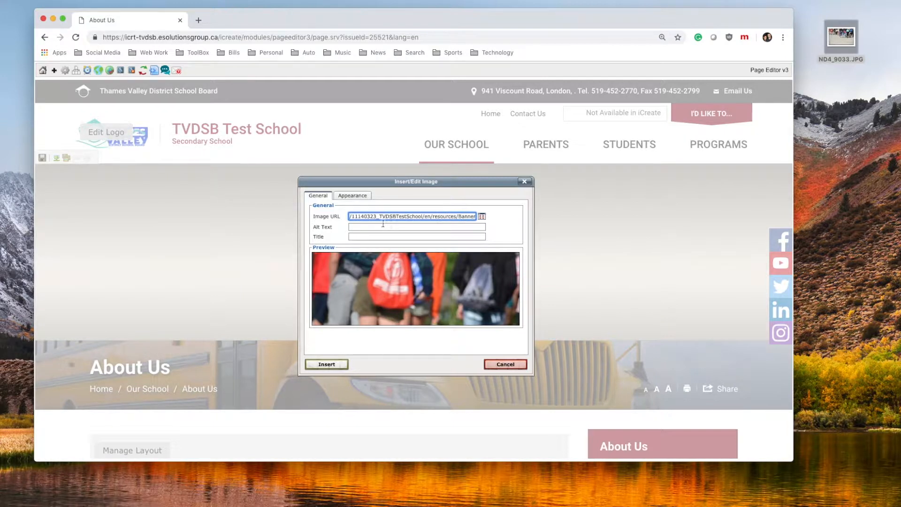
left_click(379, 227)
left_click(371, 227)
left_click(371, 227)
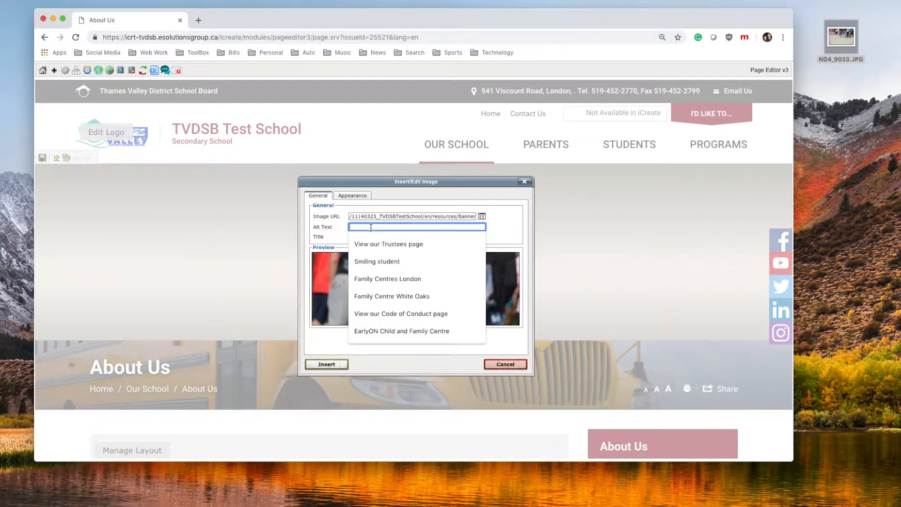
type("Students walking towards a school")
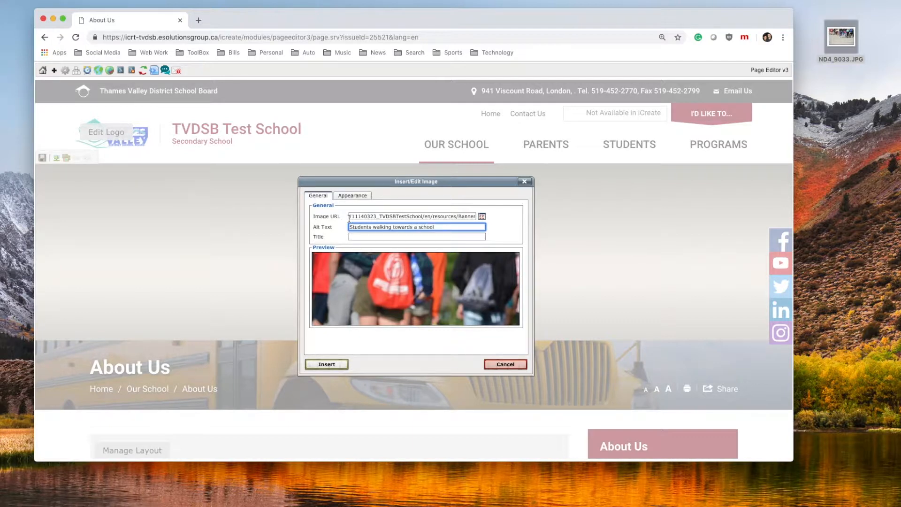
left_click(327, 365)
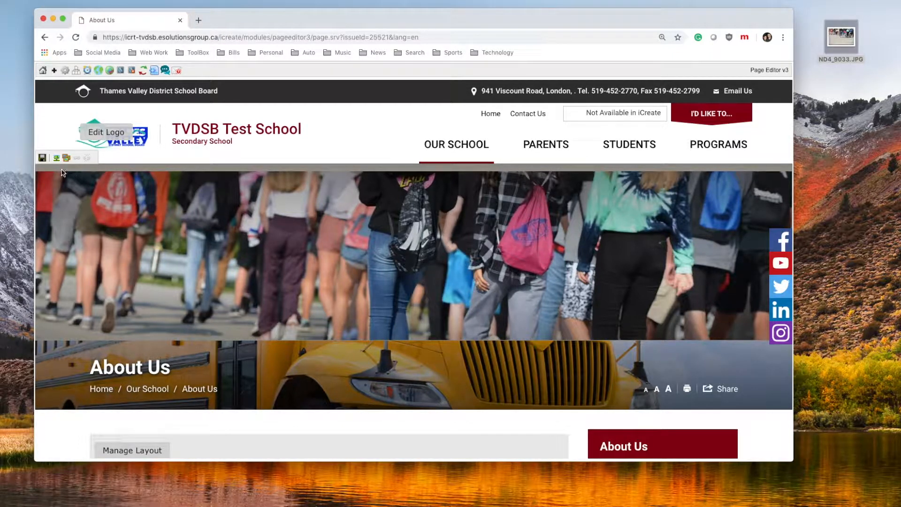
Save the About Us page and publish it at the current date and time
left_click(43, 157)
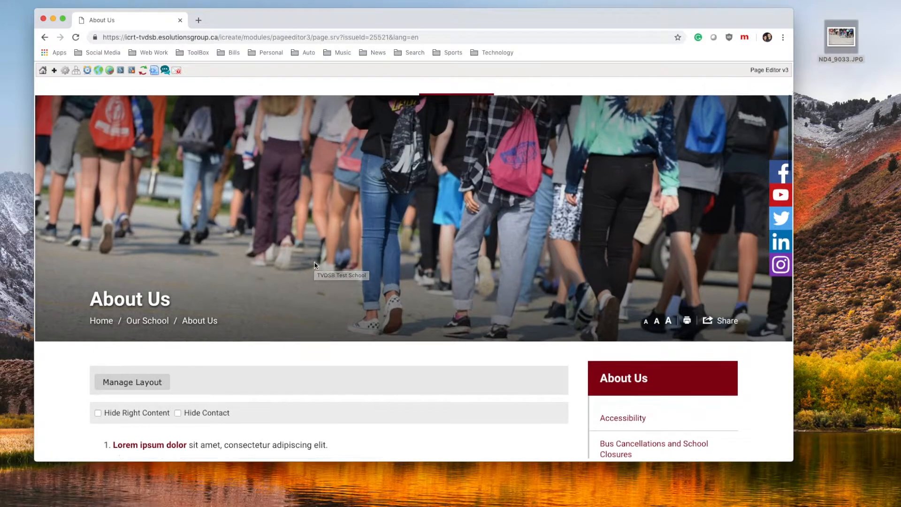
scroll(314, 265, "up", 2)
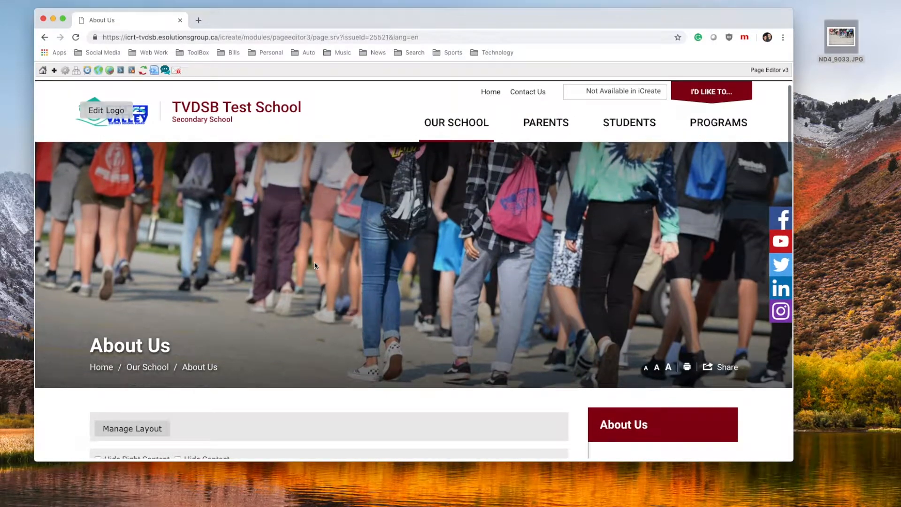
left_click(85, 72)
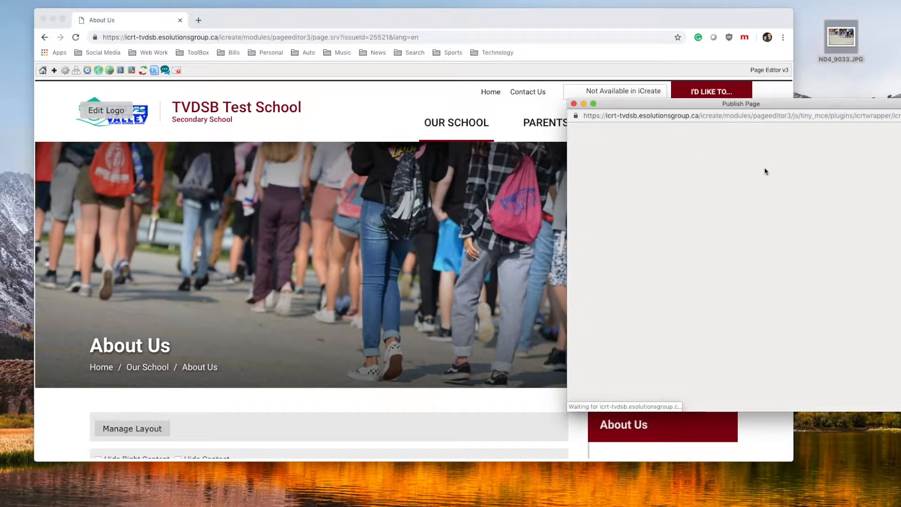
left_click(783, 178)
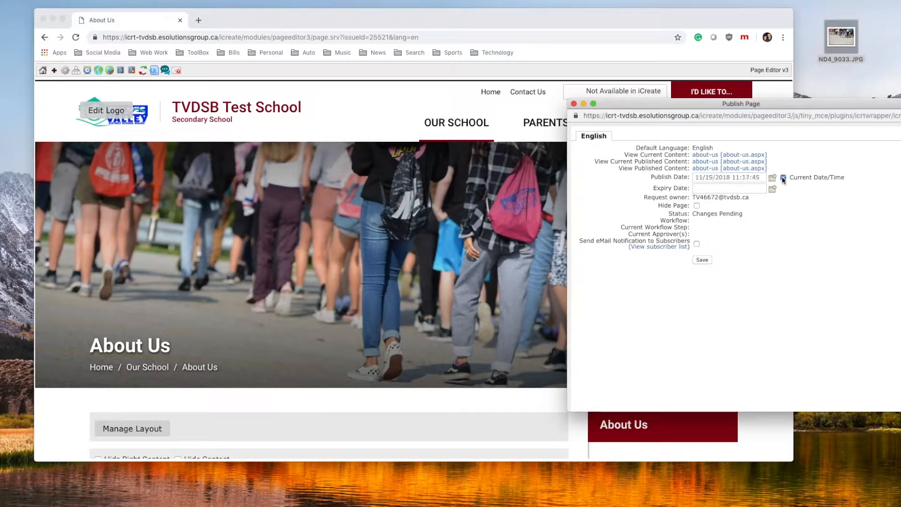
left_click(703, 260)
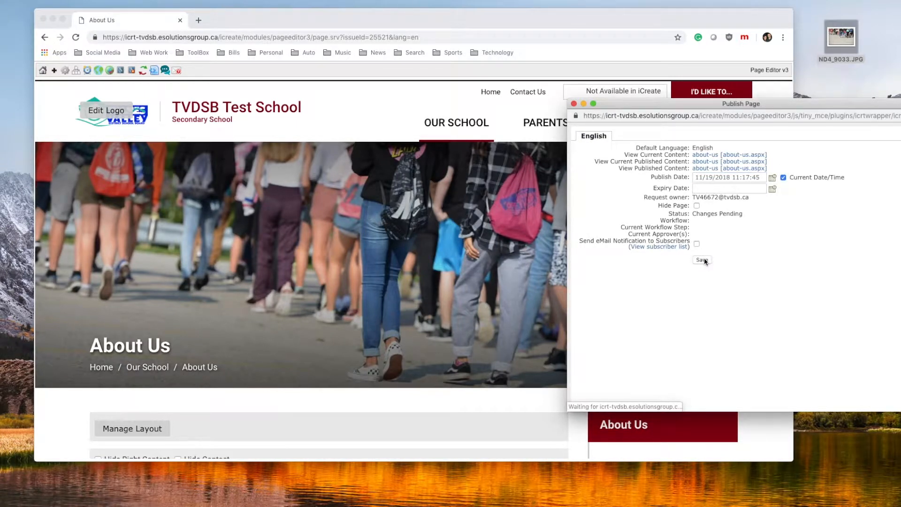
left_click(574, 104)
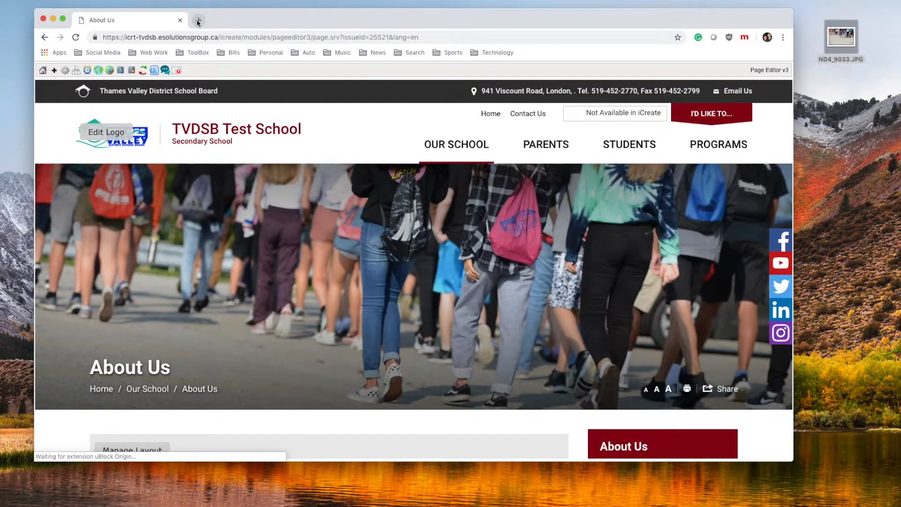
In a new tab, load testschool.tvdsb.ca and check the students banner on About Us
left_click(199, 19)
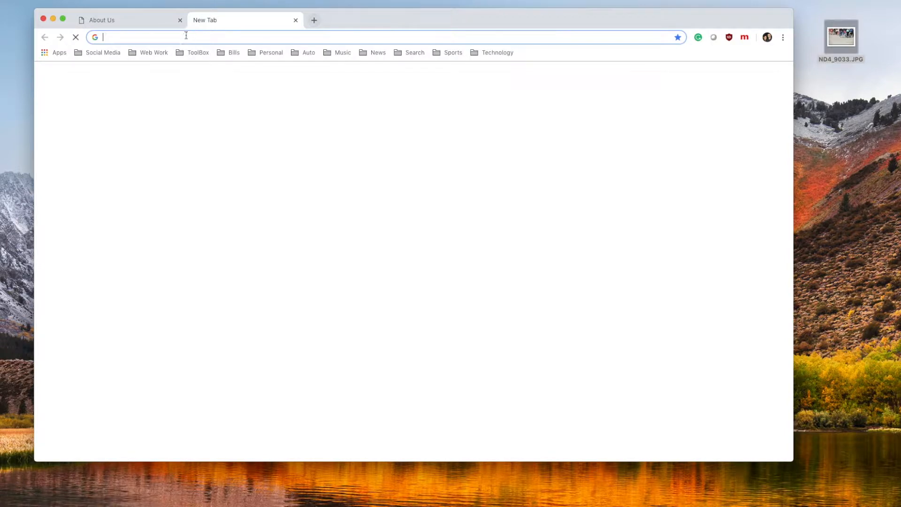
type("testschool.tvdsb.ca")
key("Return")
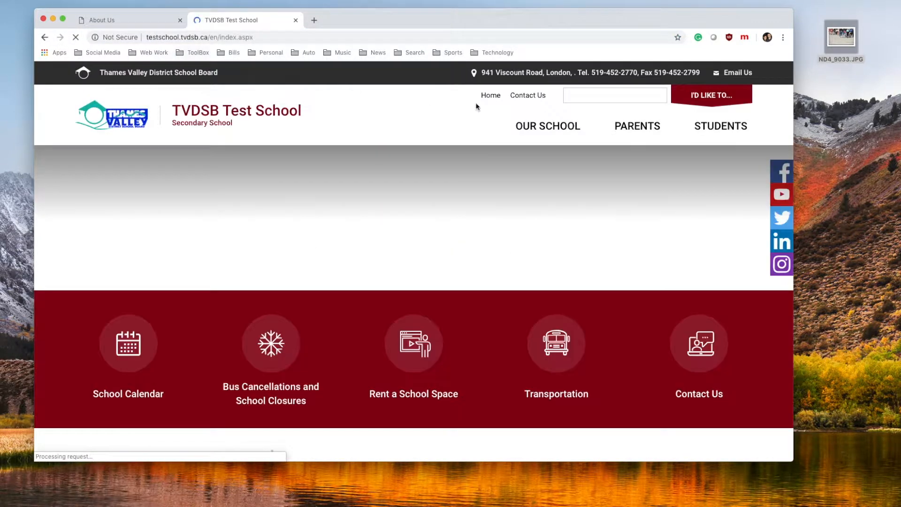
mouse_move(537, 117)
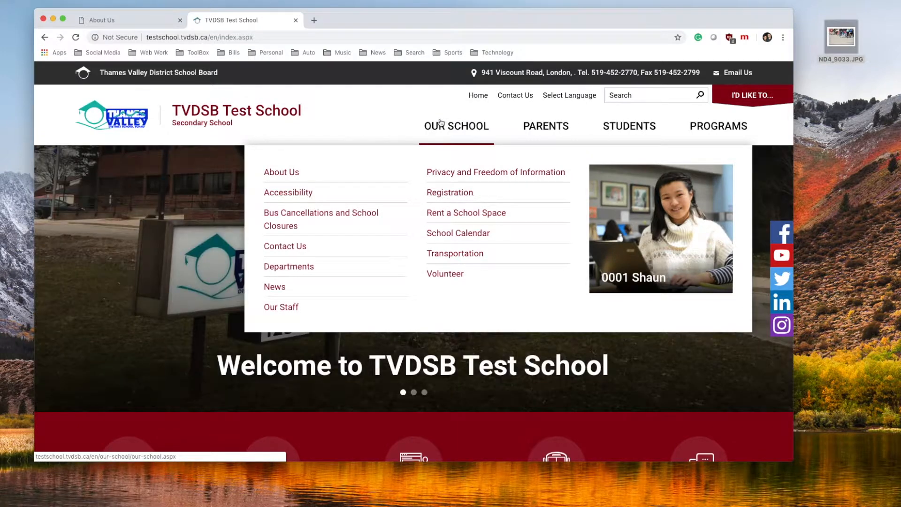
left_click(295, 176)
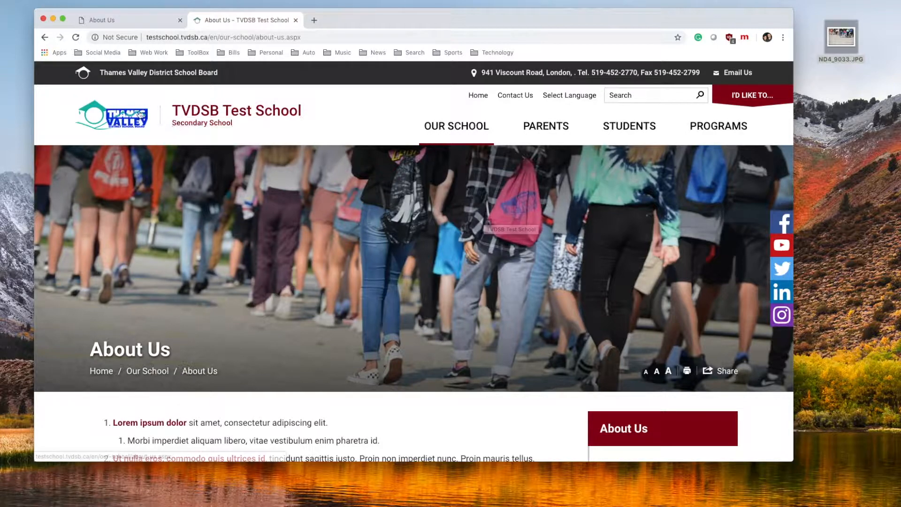
Go to the live school homepage and switch to it in the i:Create Page Editor
left_click(132, 115)
scroll(239, 136, "down", 5)
scroll(241, 137, "up", 5)
left_click(90, 108)
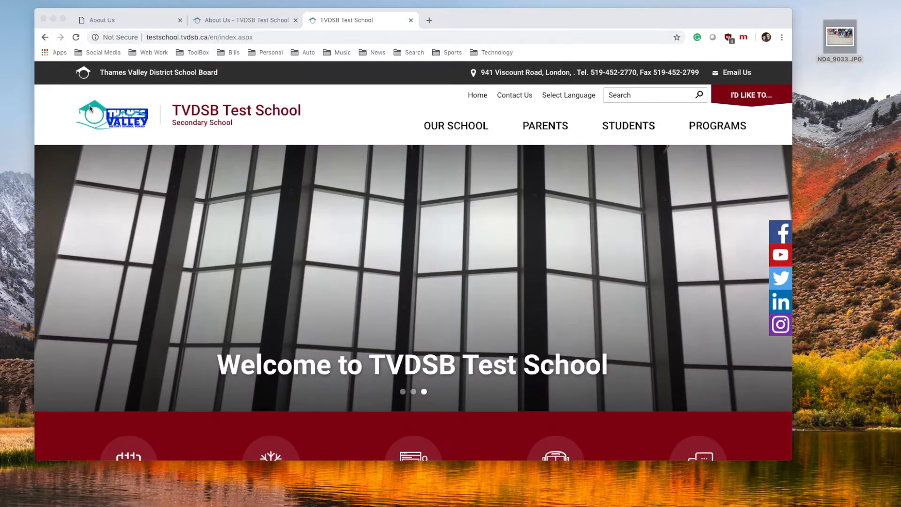
scroll(275, 211, "down", 3)
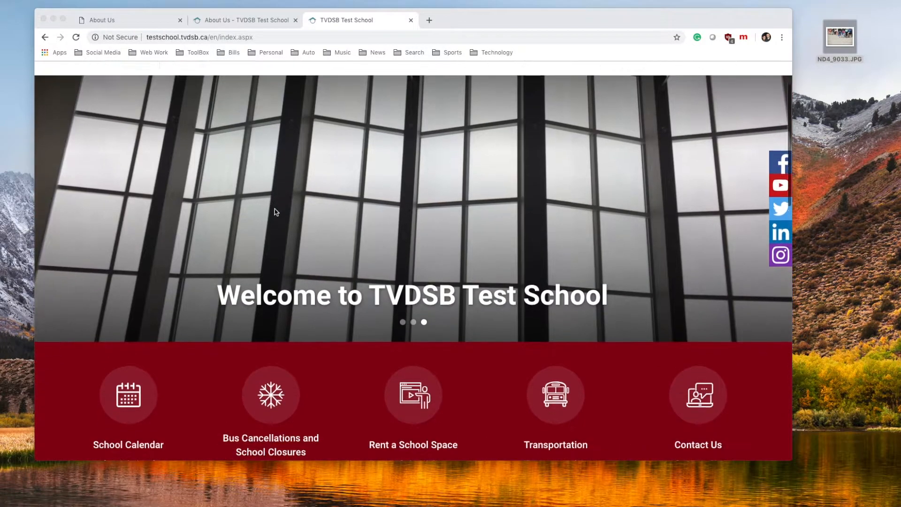
scroll(276, 212, "up", 3)
scroll(275, 213, "down", 1)
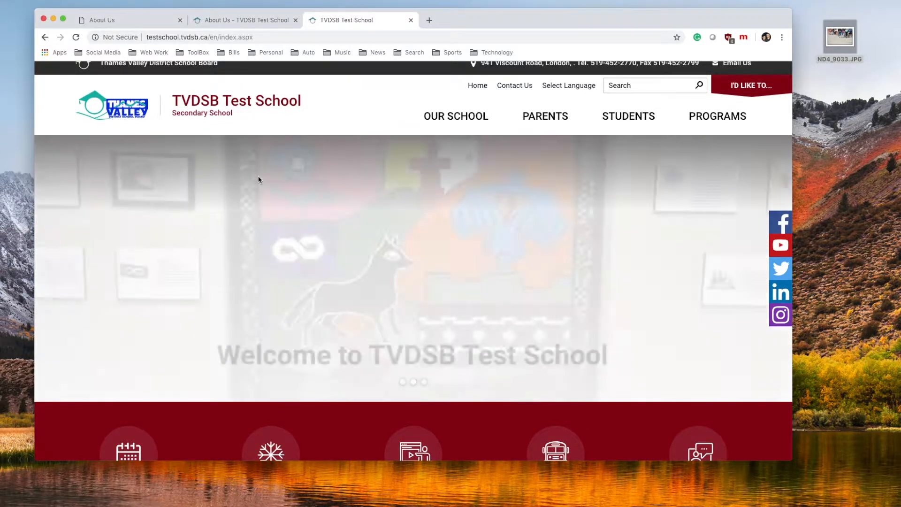
key("Escape")
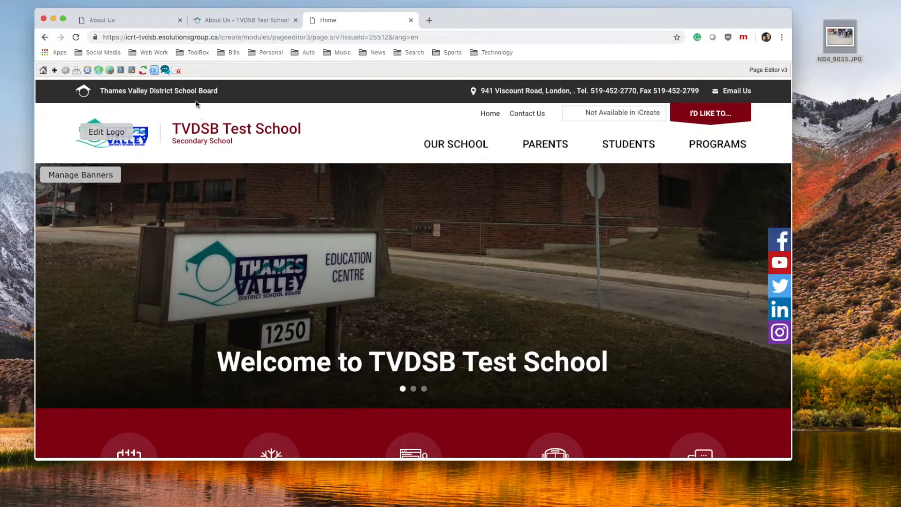
Open Manage Banners and view the first, FNMI Tile Mosaic and Atrium Ceiling banners
left_click(81, 174)
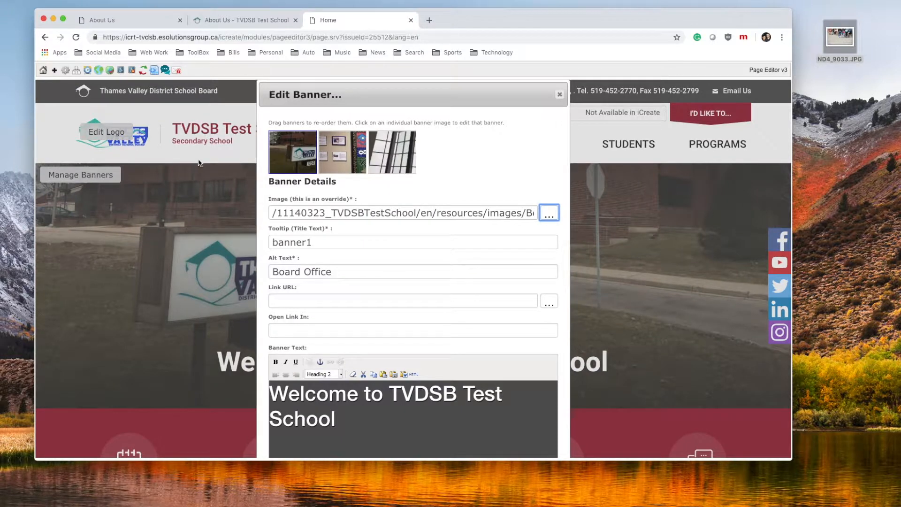
left_click(344, 148)
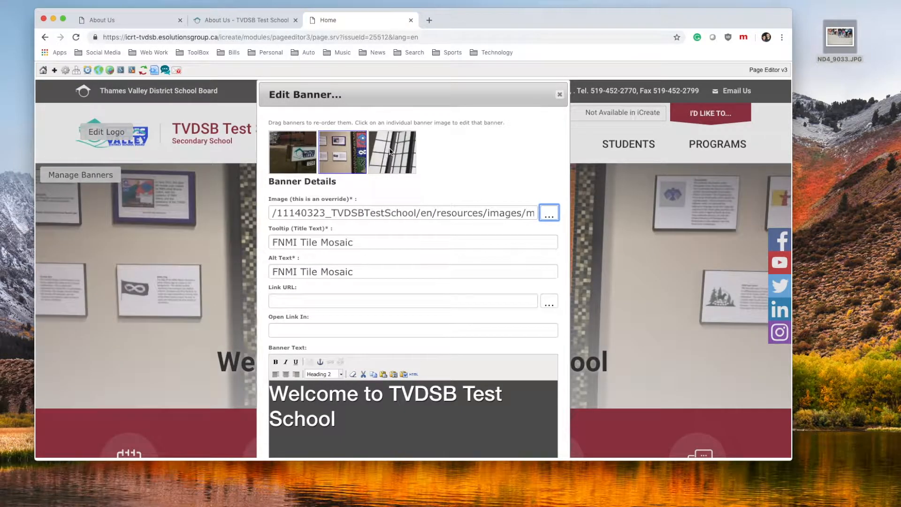
left_click(392, 151)
left_click(304, 151)
left_click(335, 160)
left_click(384, 166)
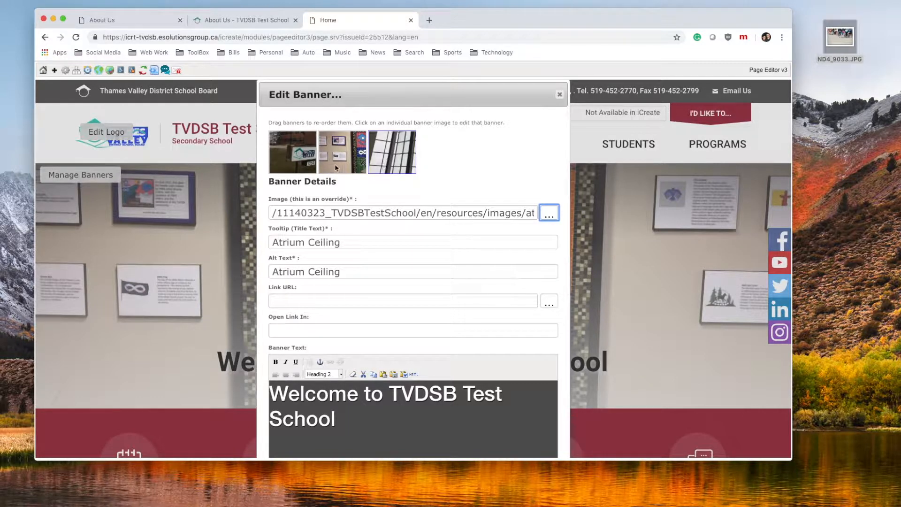
scroll(438, 169, "down", 5)
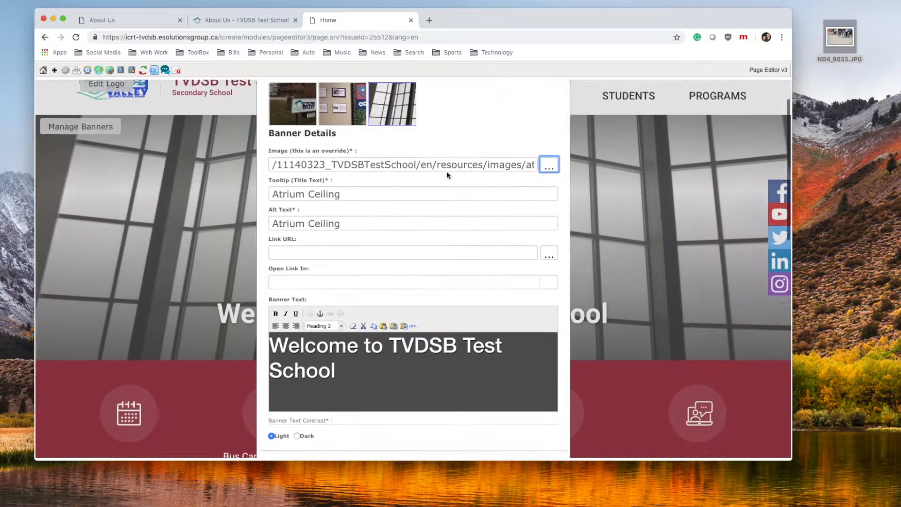
Delete the blank fourth banner slot created by New, confirming the deletion
left_click(384, 409)
scroll(430, 283, "up", 3)
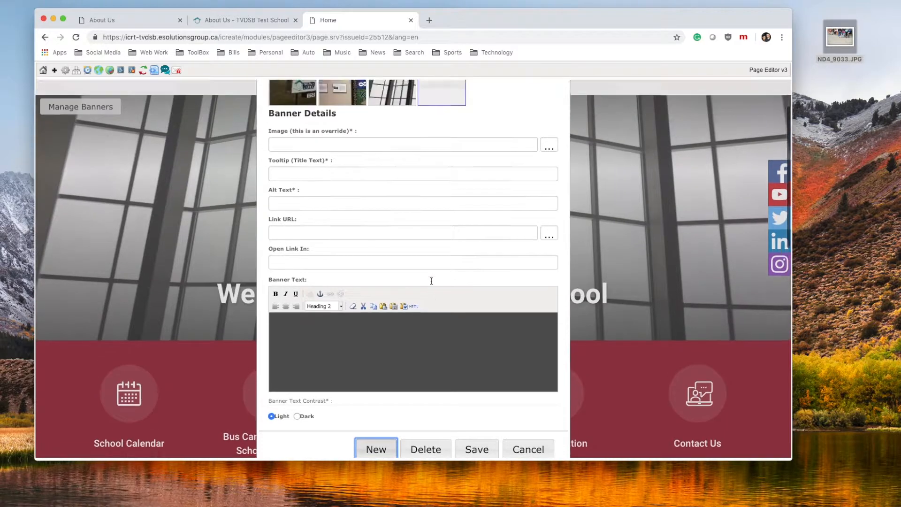
scroll(432, 284, "down", 3)
left_click(376, 395)
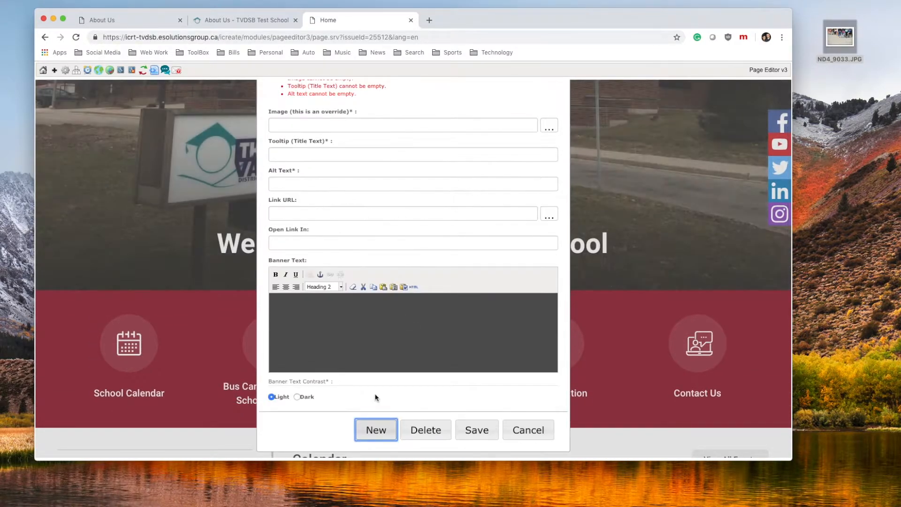
scroll(411, 308, "up", 3)
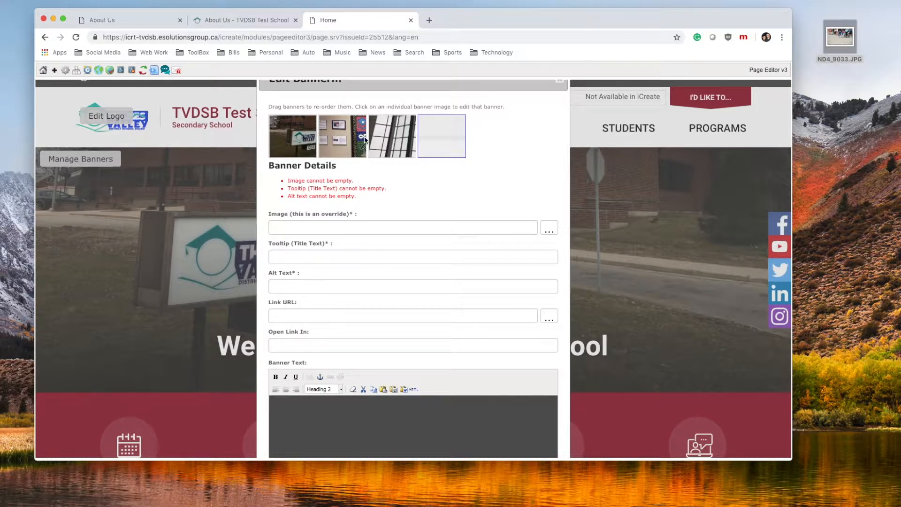
scroll(446, 204, "down", 3)
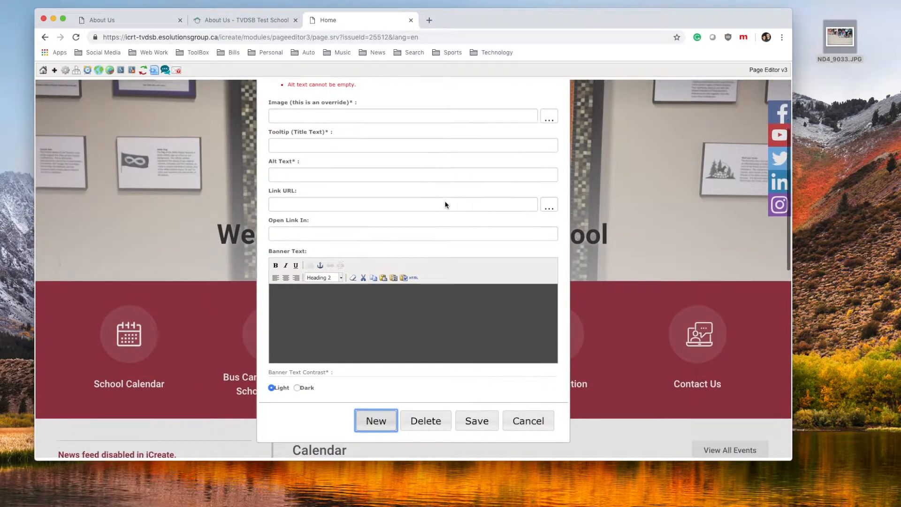
left_click(430, 404)
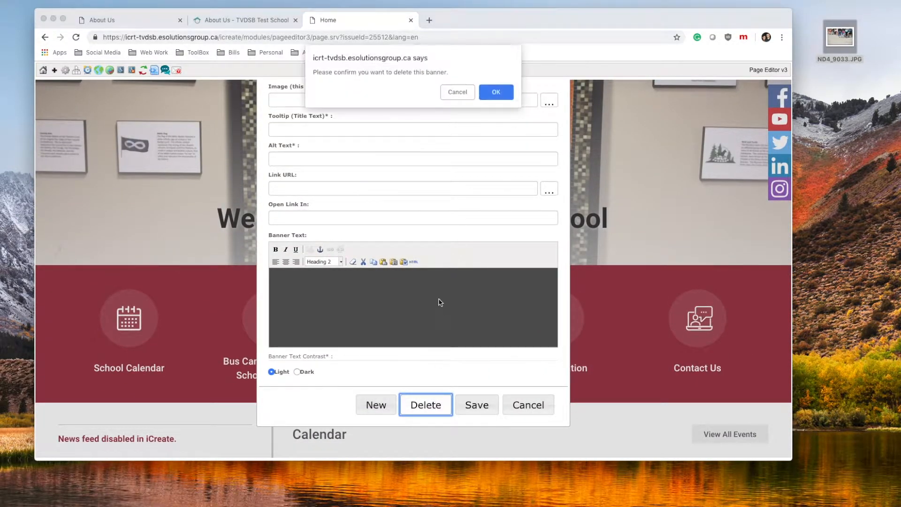
left_click(496, 90)
left_click(501, 93)
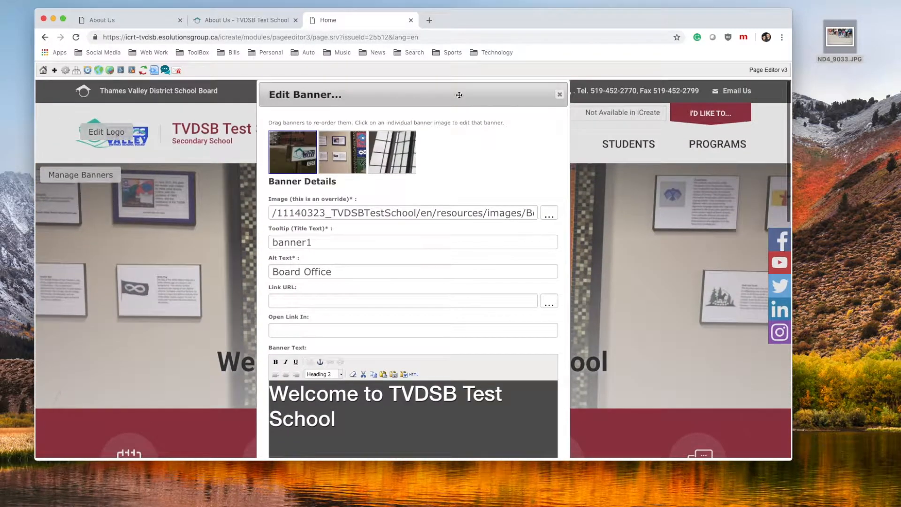
scroll(441, 204, "down", 4)
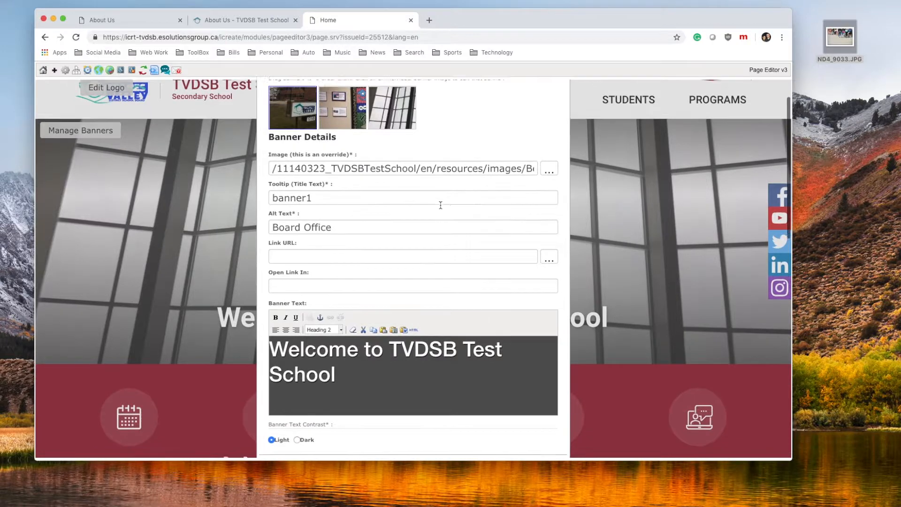
scroll(440, 205, "up", 4)
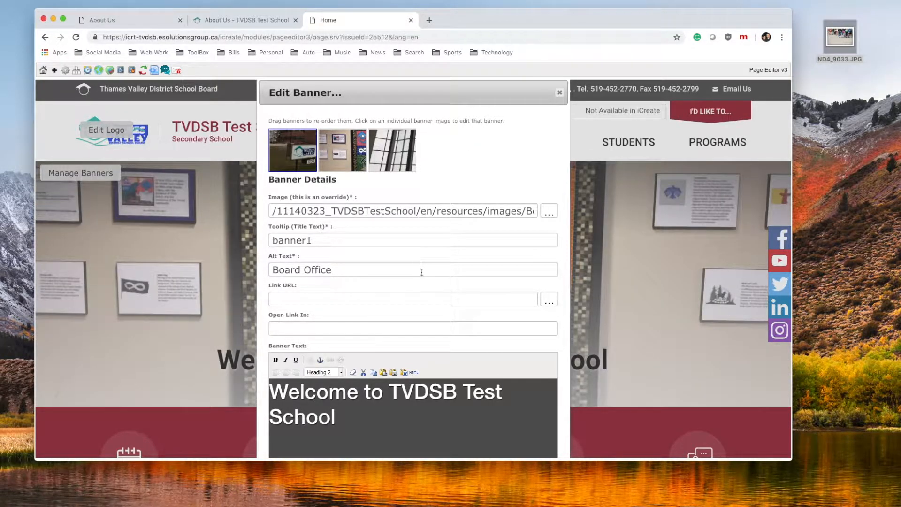
double_click(319, 211)
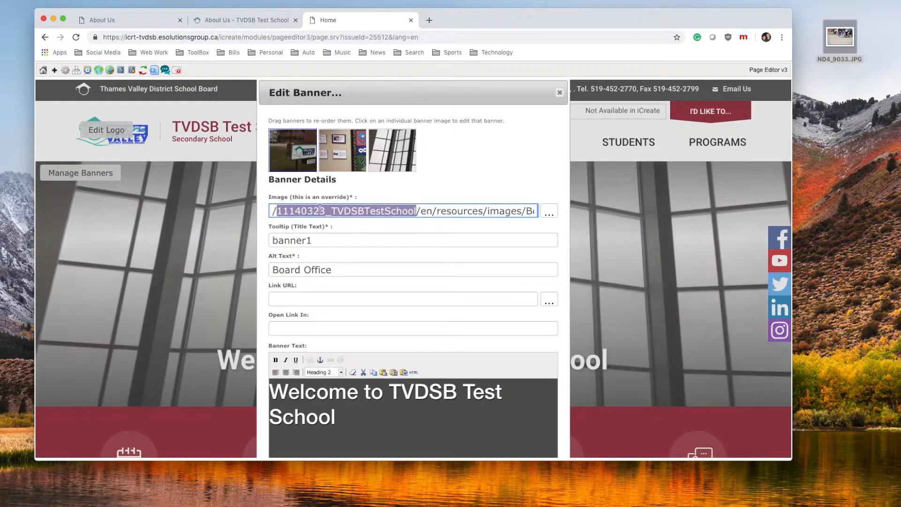
left_click(336, 210)
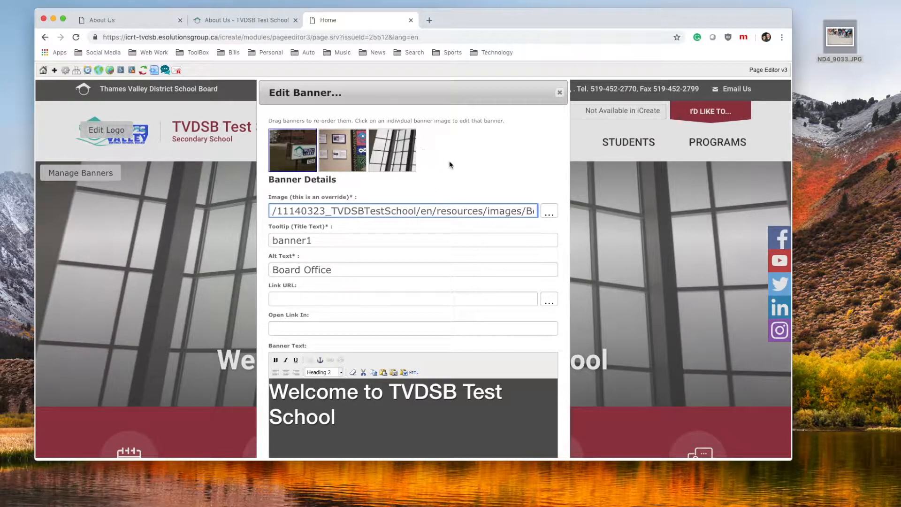
scroll(438, 162, "down", 5)
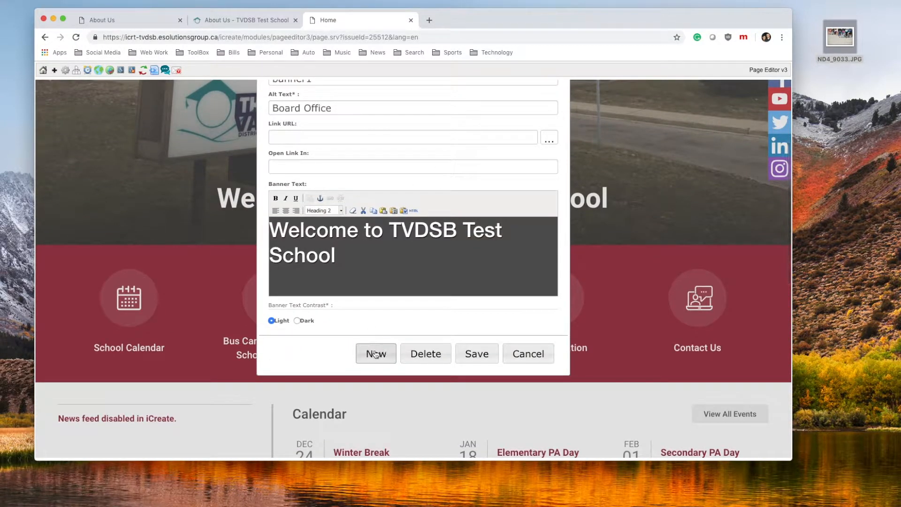
Add a new banner using 1600x520-ND4_9033.JPG from the BannerImages folder
left_click(376, 354)
scroll(428, 228, "up", 5)
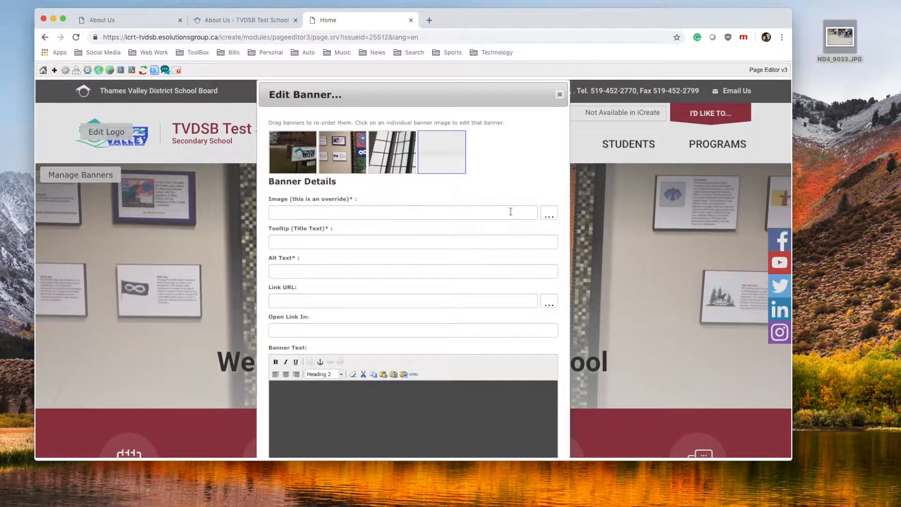
left_click(549, 213)
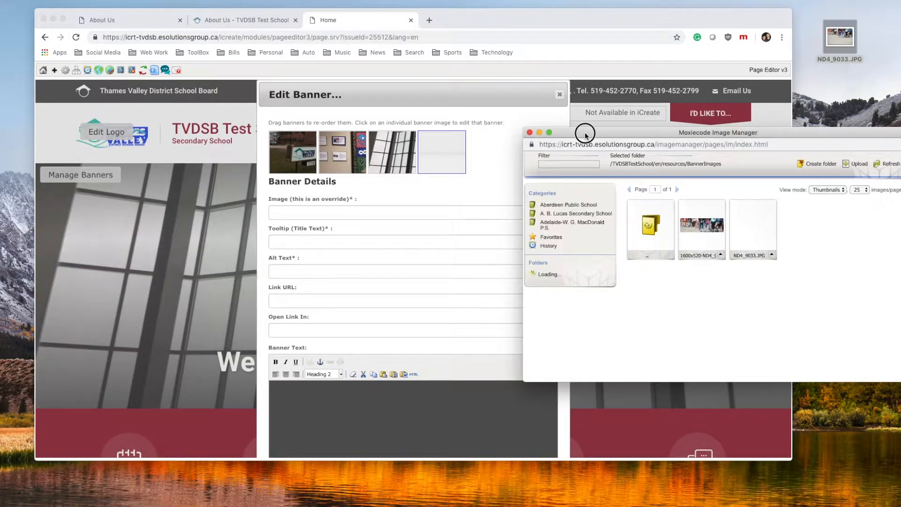
left_click_drag(571, 134, 305, 90)
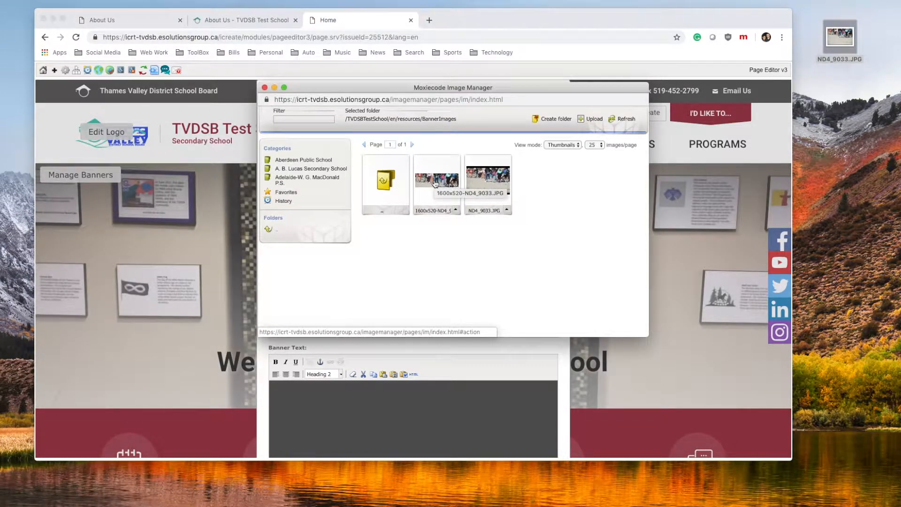
left_click(434, 183)
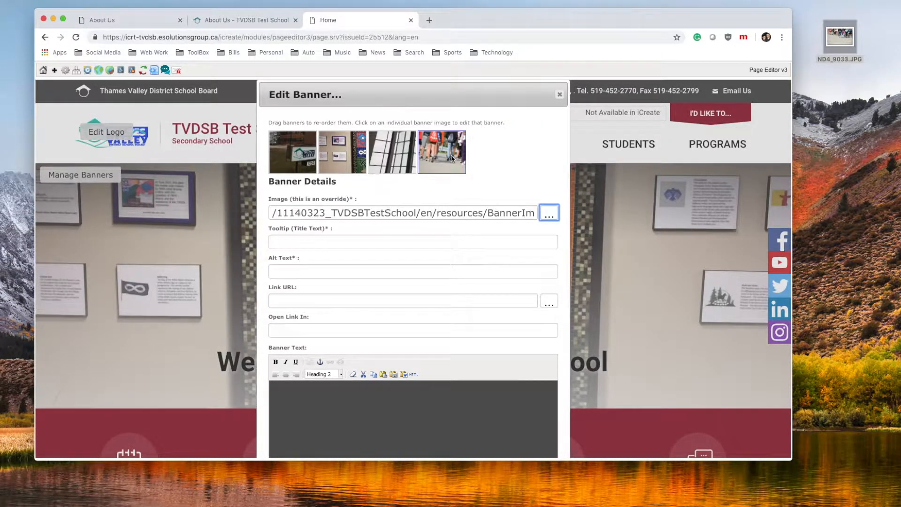
Set tooltip 'Register for Grade 9' and alt text 'Students walking towards a school'
left_click(373, 241)
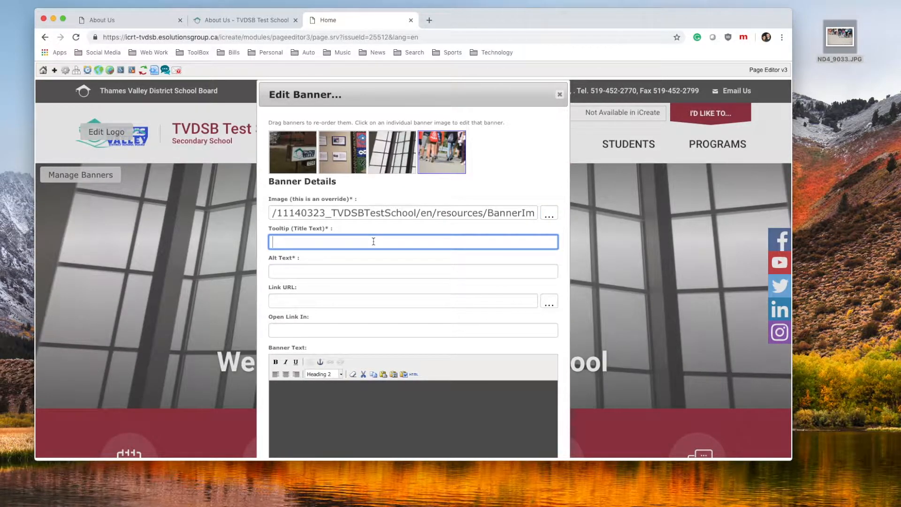
type("Register for Grade ")
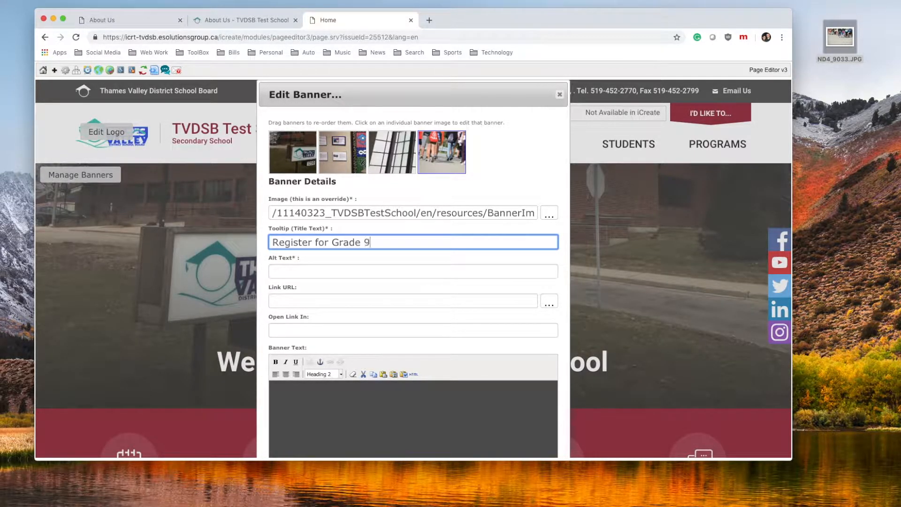
type("9")
left_click(363, 267)
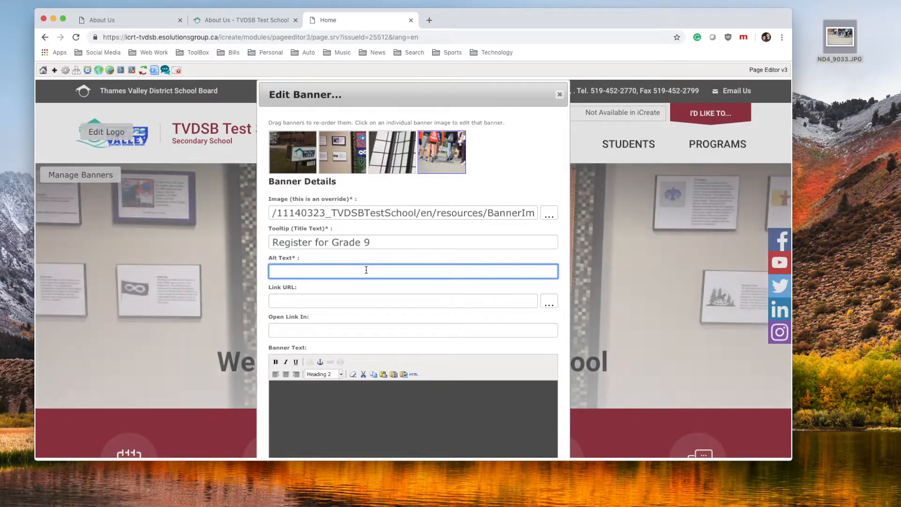
type("Students walking towards a school")
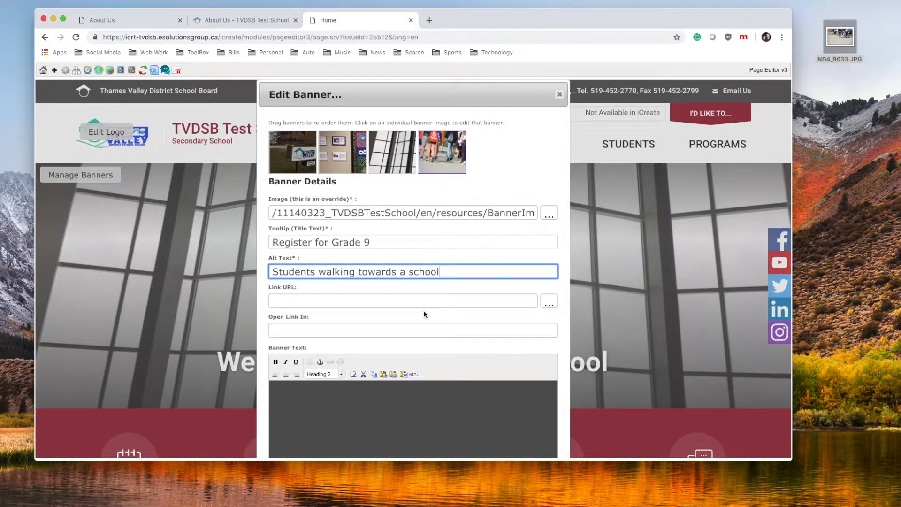
scroll(428, 315, "down", 1)
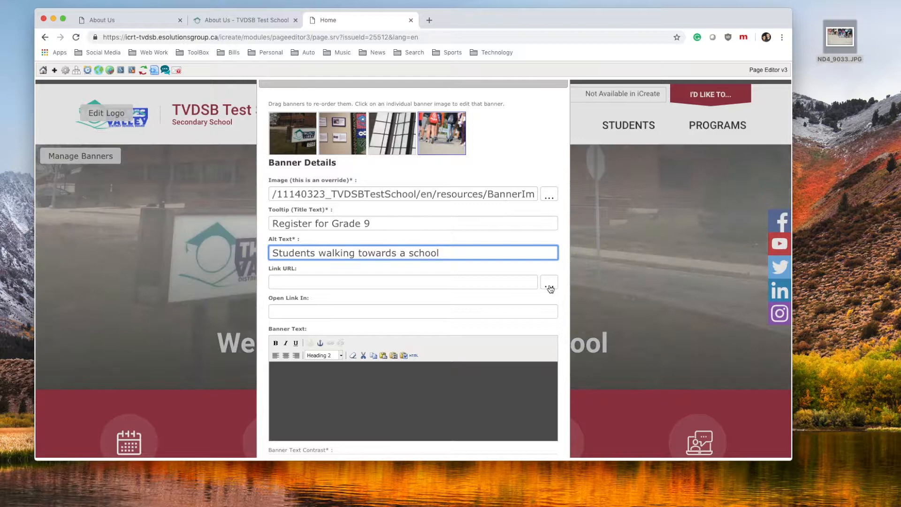
Open the Link URL file browser and move up two folder levels
left_click(549, 284)
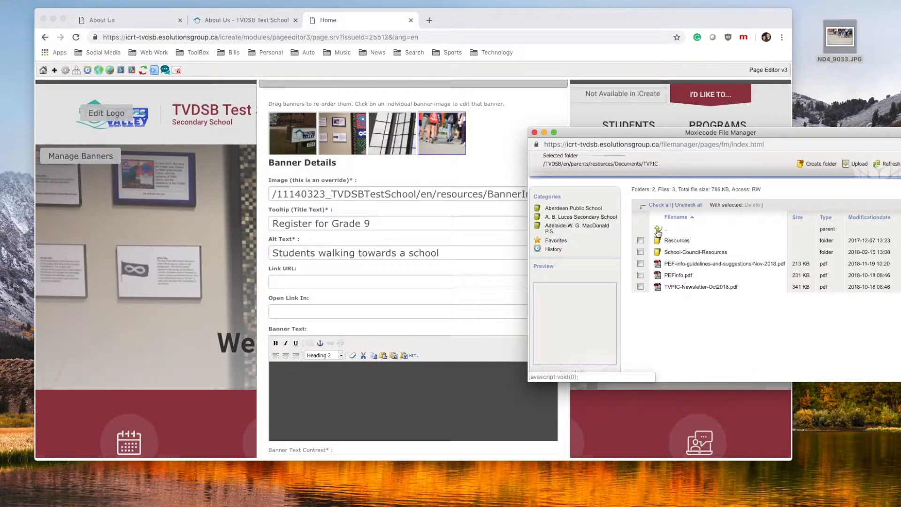
left_click(658, 230)
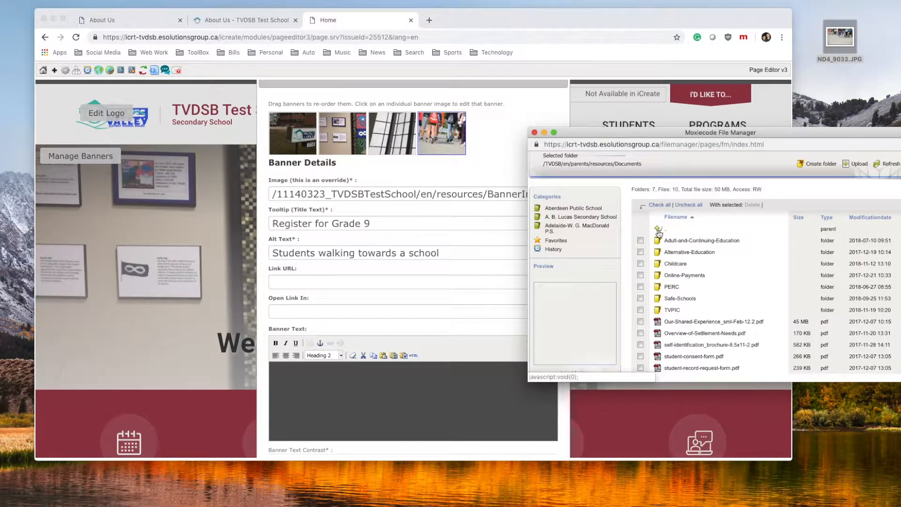
left_click(658, 231)
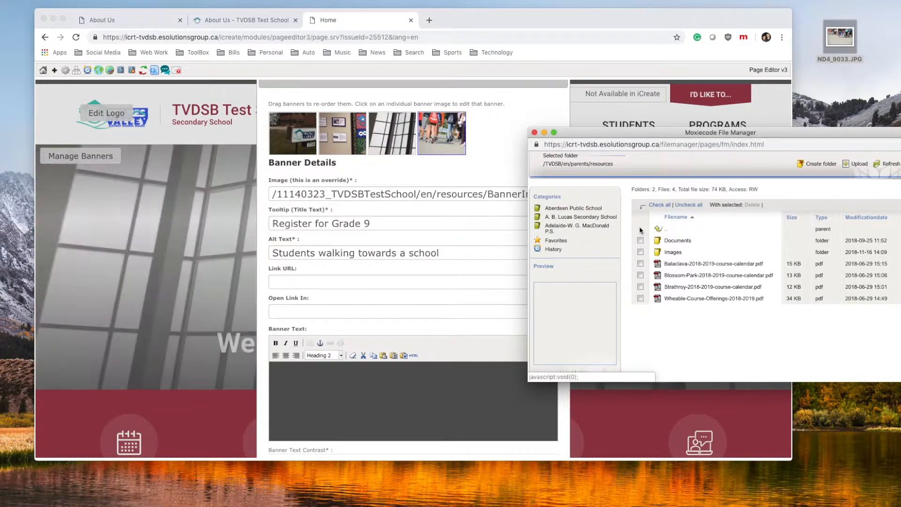
scroll(577, 220, "down", 10)
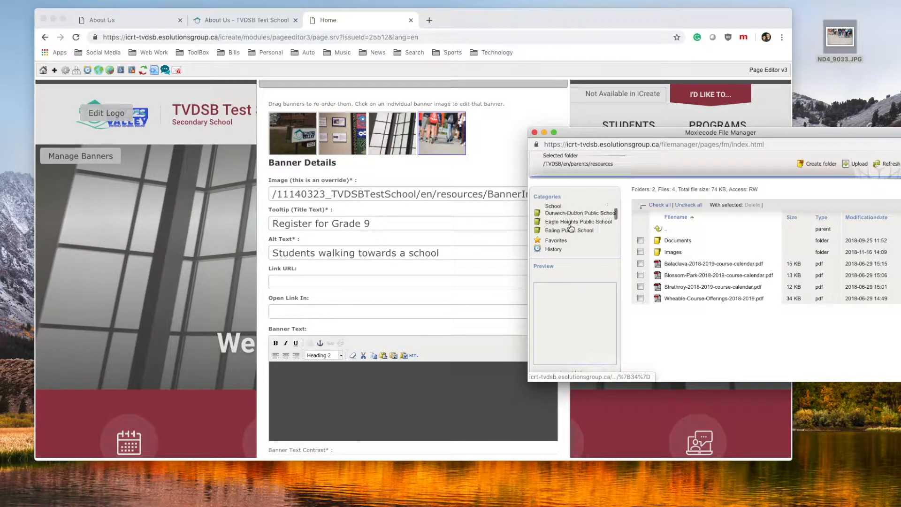
scroll(570, 228, "down", 10)
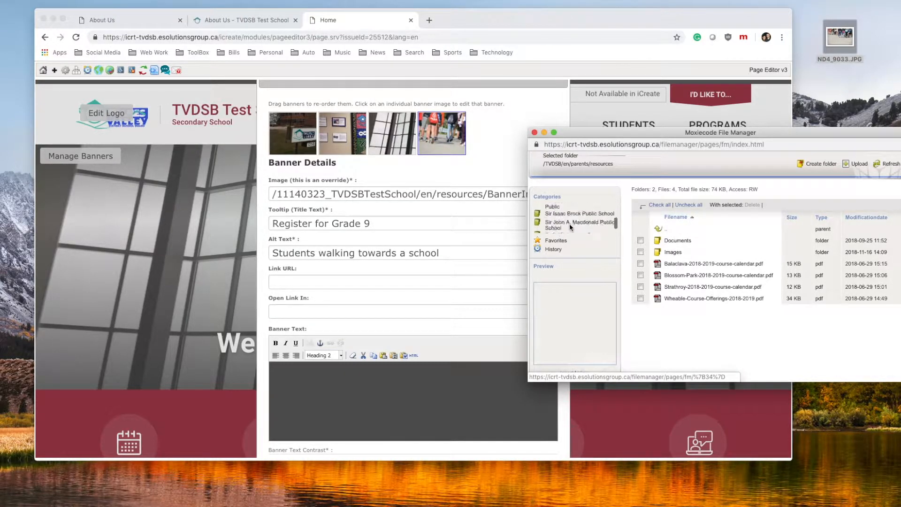
scroll(570, 224, "up", 5)
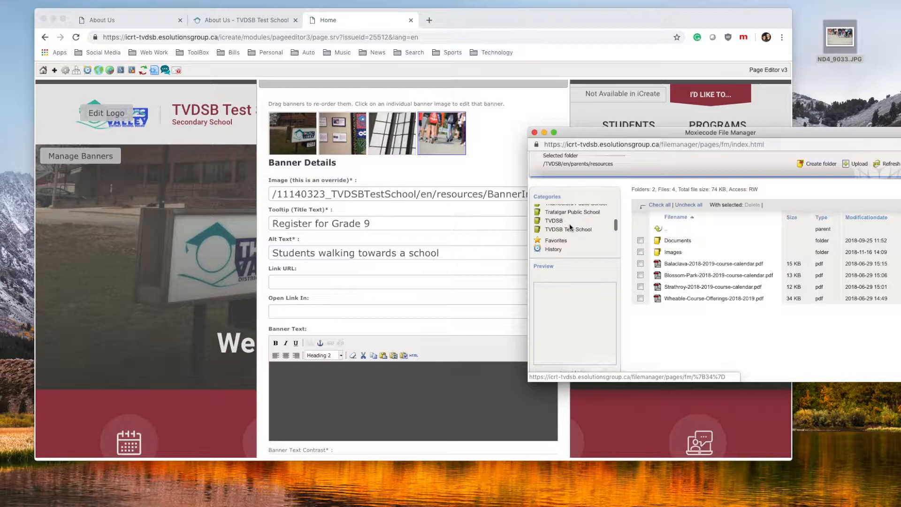
Link the banner to safe-schools.aspx in the TVDSB Test School parents folder
left_click(570, 221)
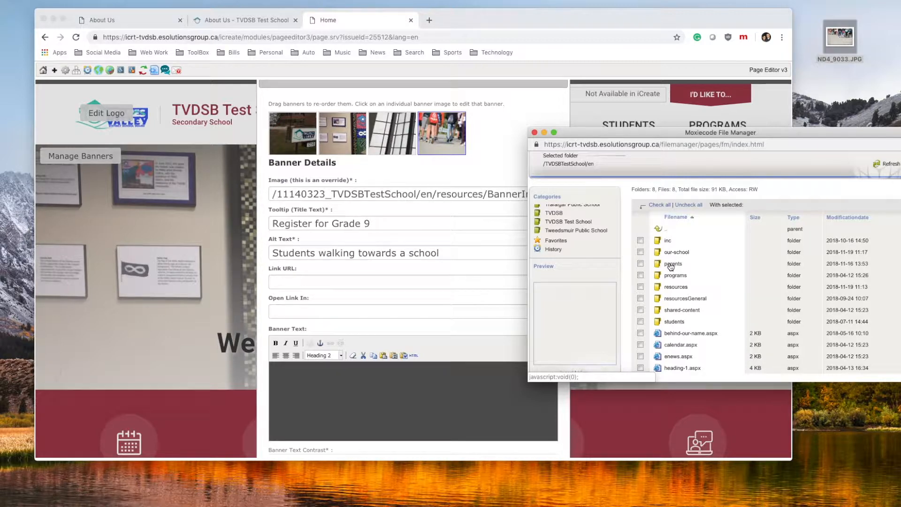
left_click(674, 264)
scroll(696, 283, "down", 1)
scroll(695, 283, "down", 1)
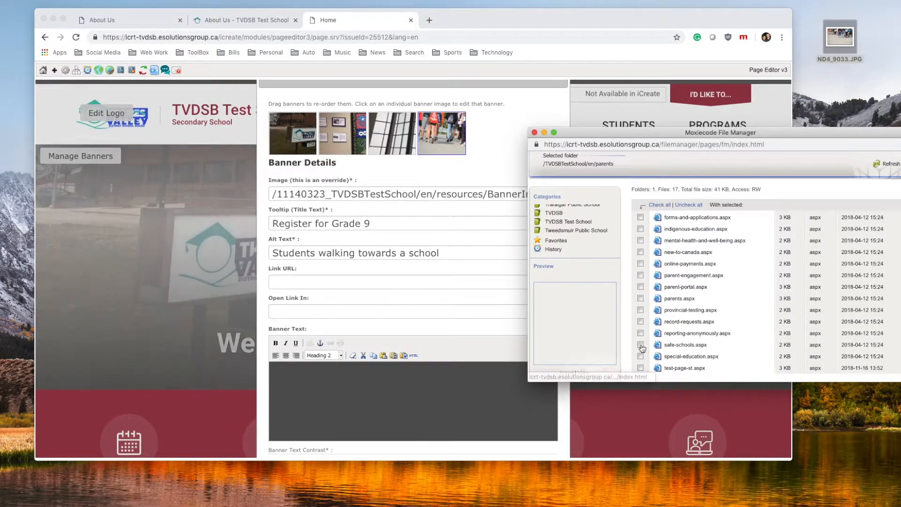
left_click(640, 344)
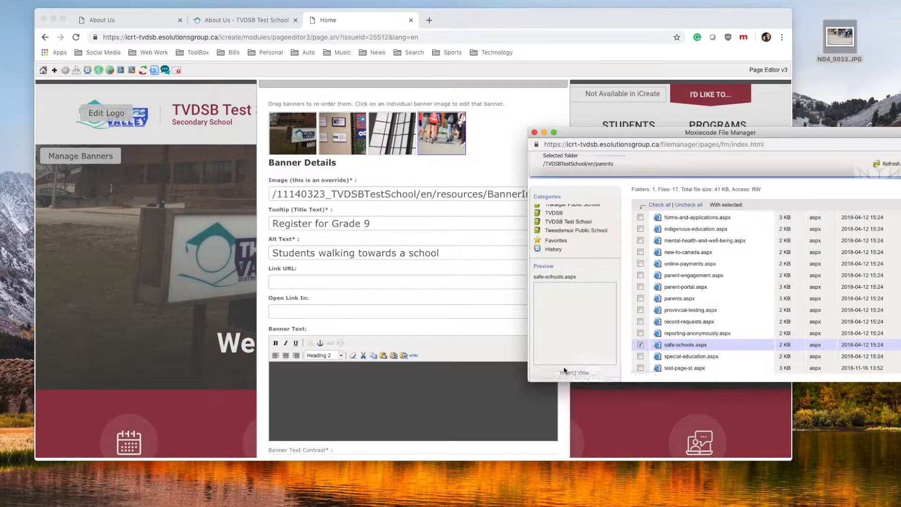
left_click(566, 373)
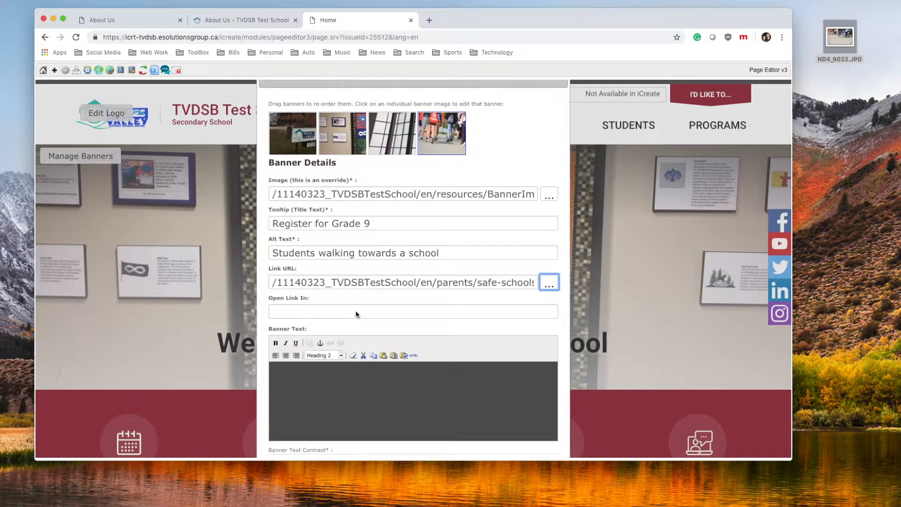
left_click(355, 312)
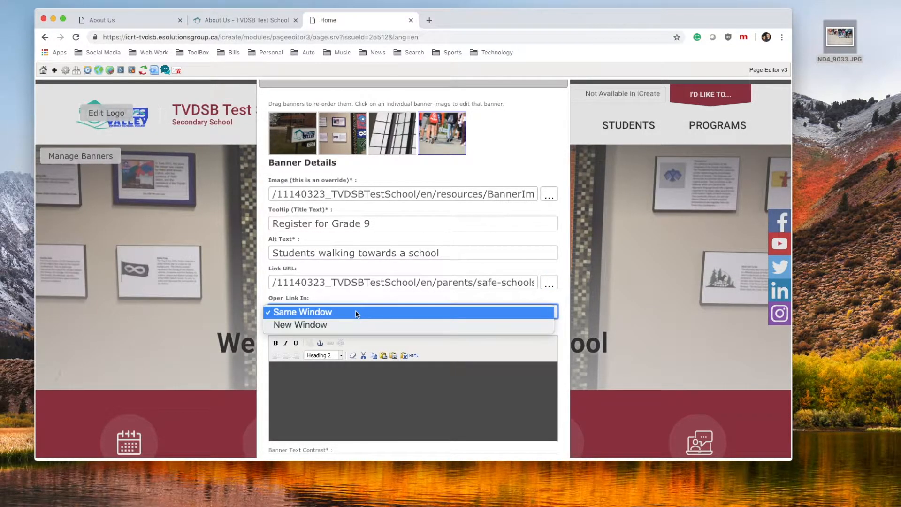
Keep Same Window, add 'Register for Grade 9' as Heading 2 text, and save the banner
left_click(303, 313)
scroll(415, 324, "down", 1)
left_click(313, 359)
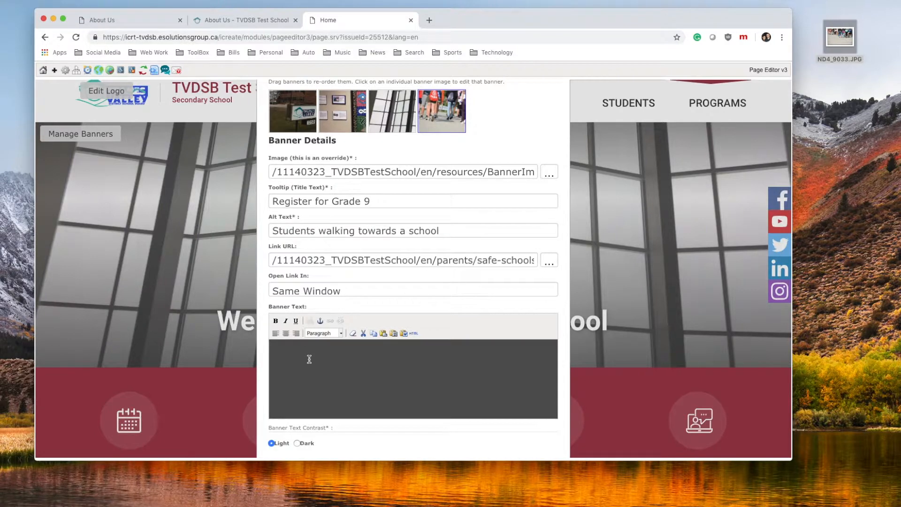
type("Registe")
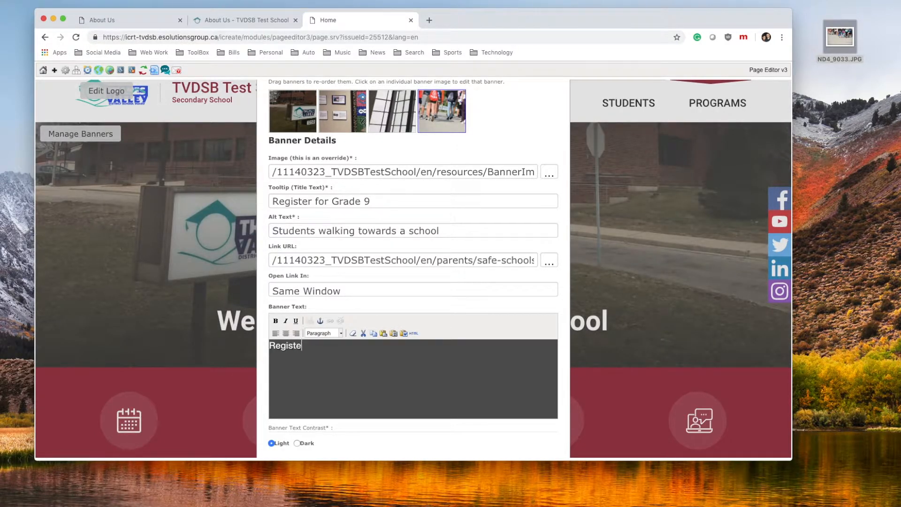
type("r for Grade 9")
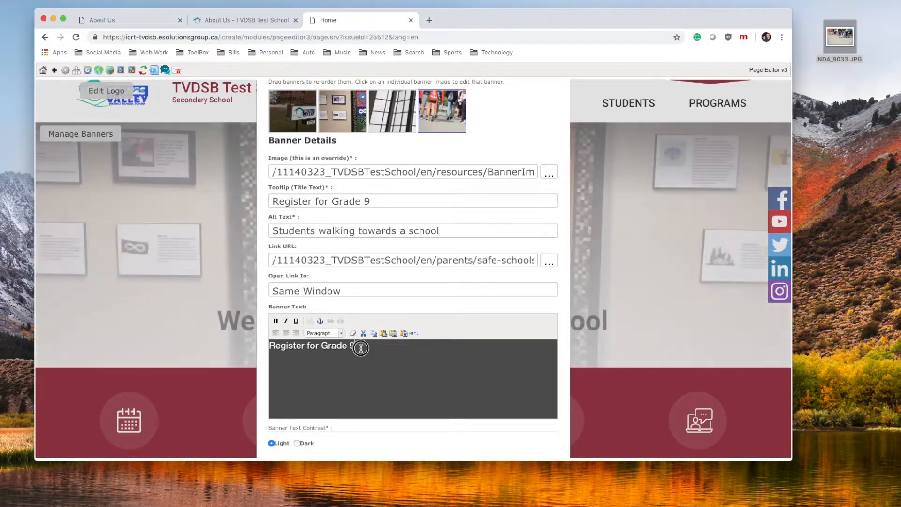
left_click_drag(361, 348, 271, 341)
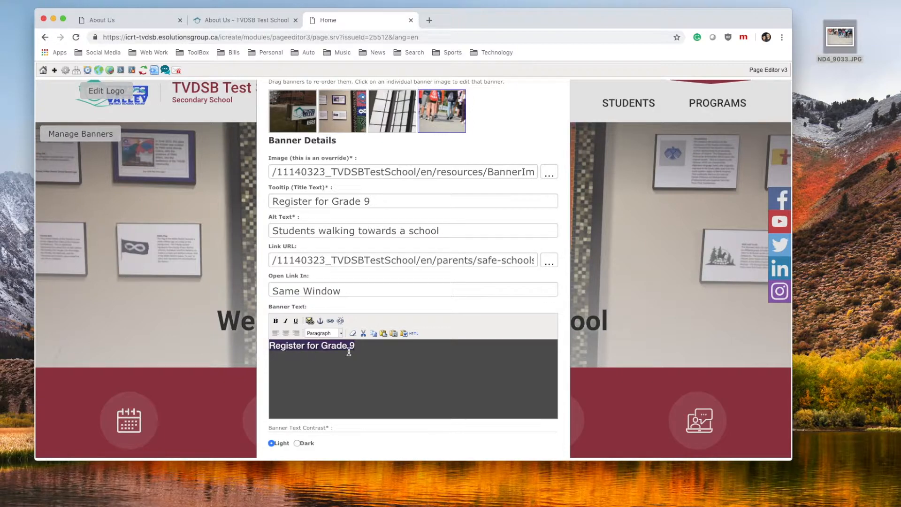
left_click(341, 333)
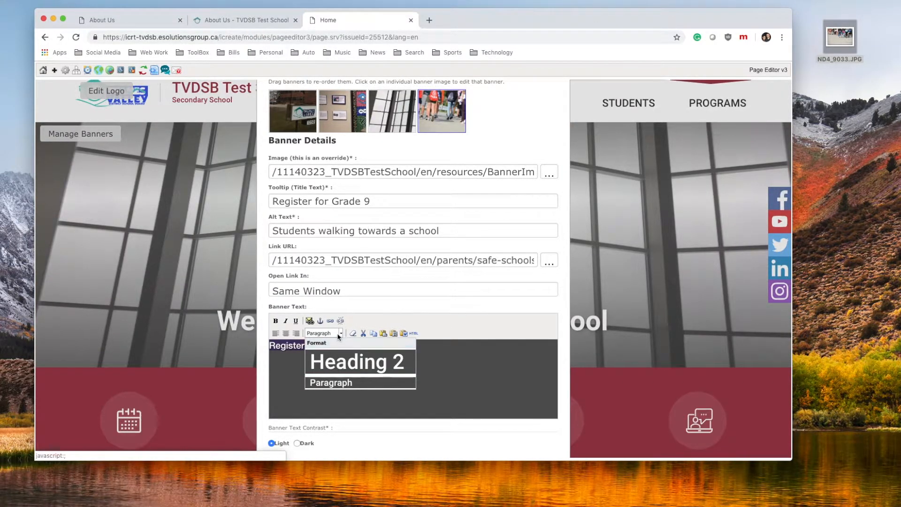
left_click(350, 362)
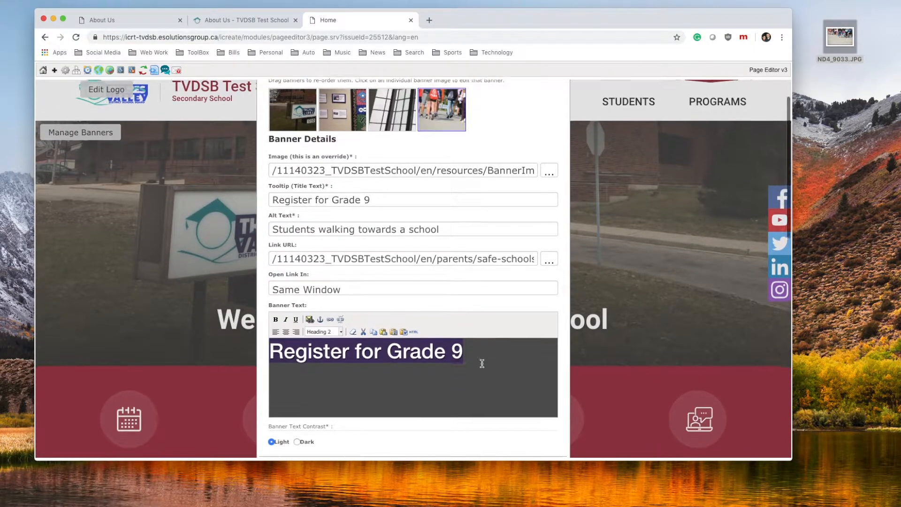
scroll(483, 363, "down", 2)
left_click(475, 434)
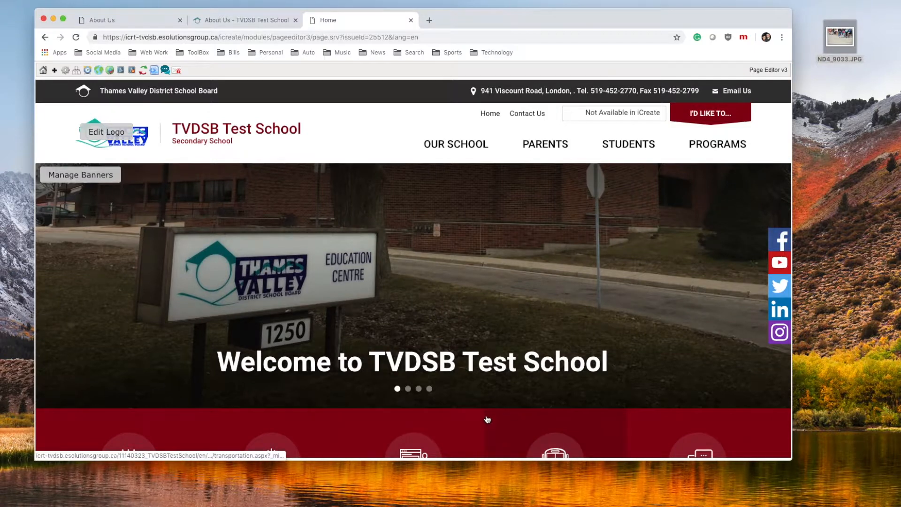
On the published index.aspx, open the fourth slide's link to Safe Schools, then go back
left_click(429, 390)
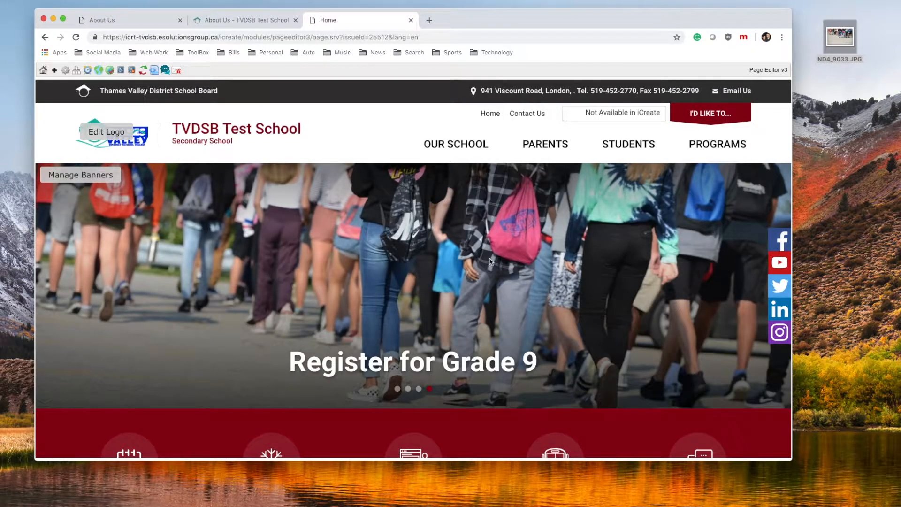
left_click(443, 275)
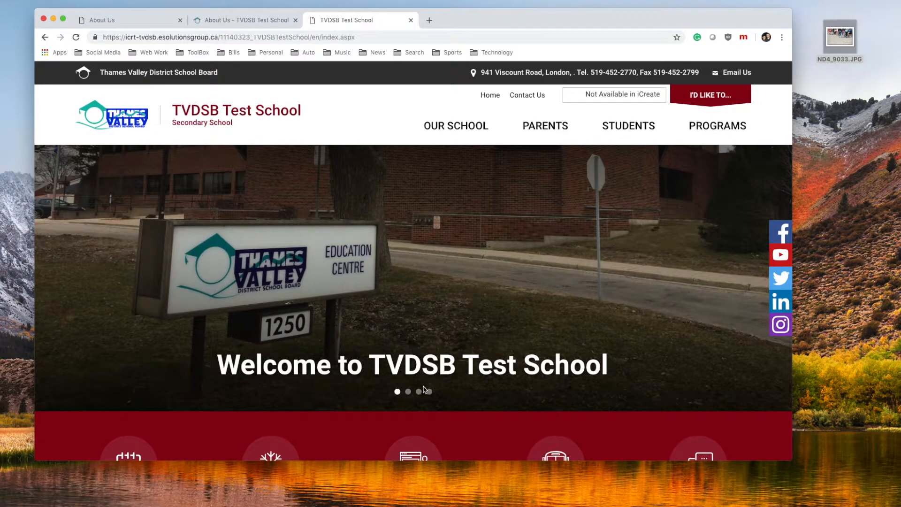
left_click(429, 391)
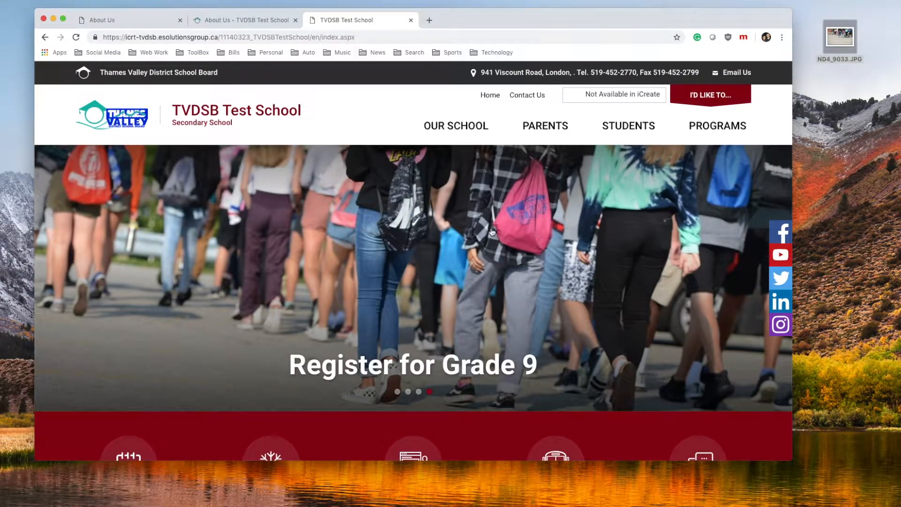
left_click(495, 232)
scroll(496, 244, "down", 2)
scroll(494, 246, "down", 3)
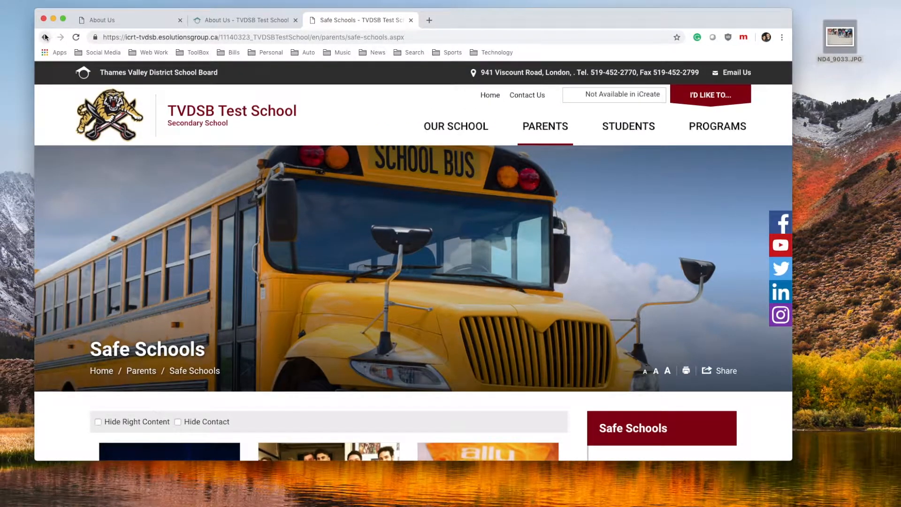
left_click(45, 36)
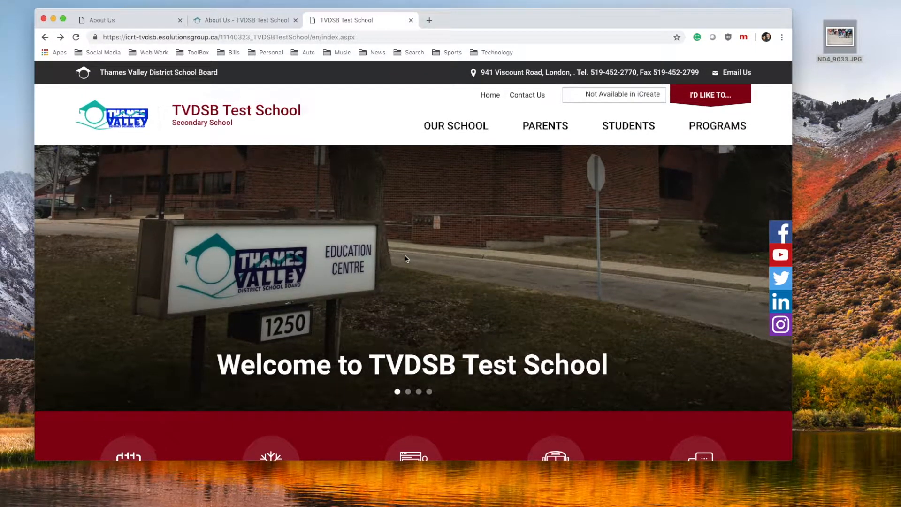
In the homepage editor's Manage Banners, delete the fourth 'Register for Grade 9' banner and confirm
double_click(345, 121)
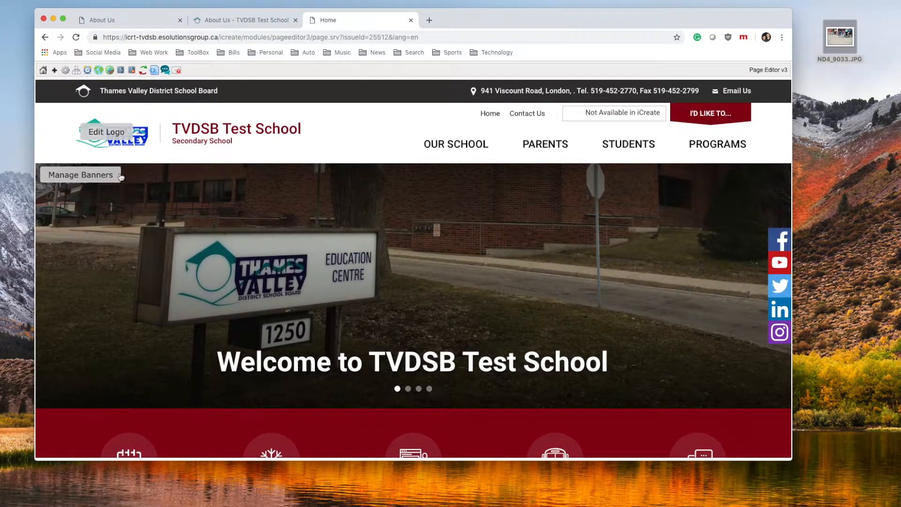
left_click(82, 176)
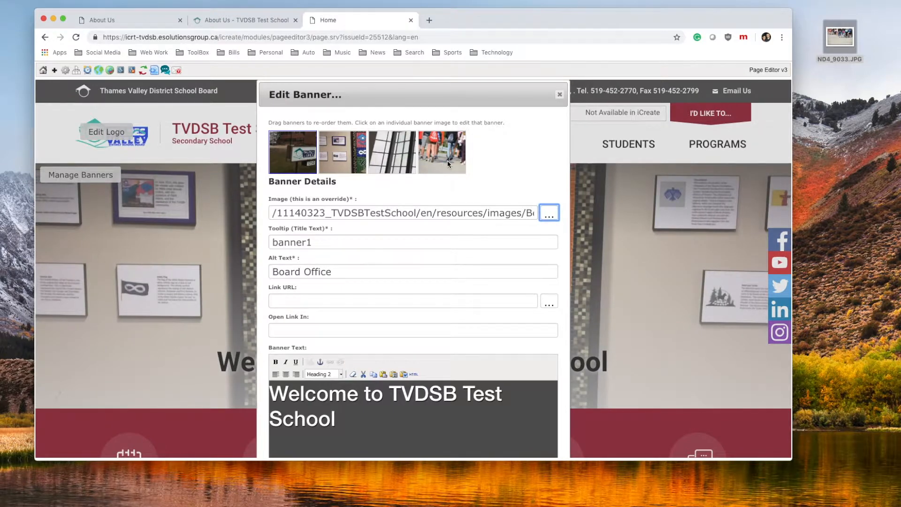
left_click(448, 159)
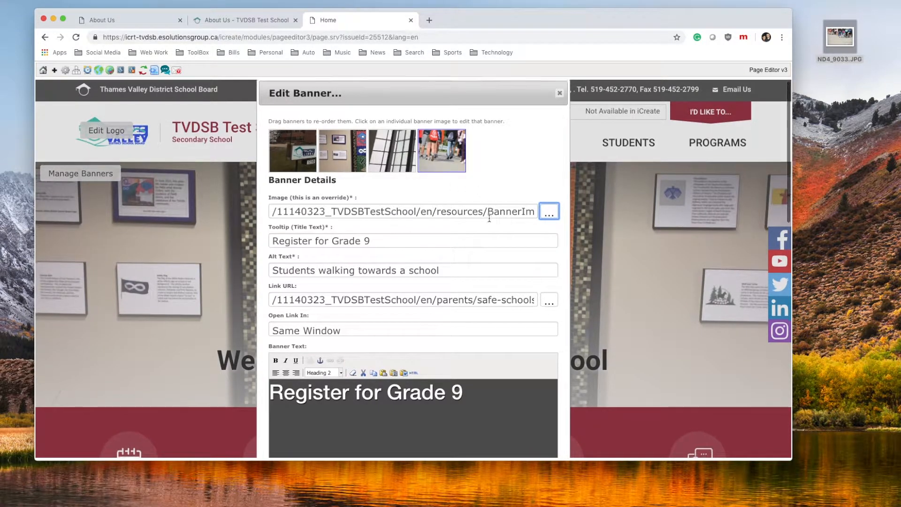
scroll(432, 155, "down", 3)
scroll(434, 158, "up", 3)
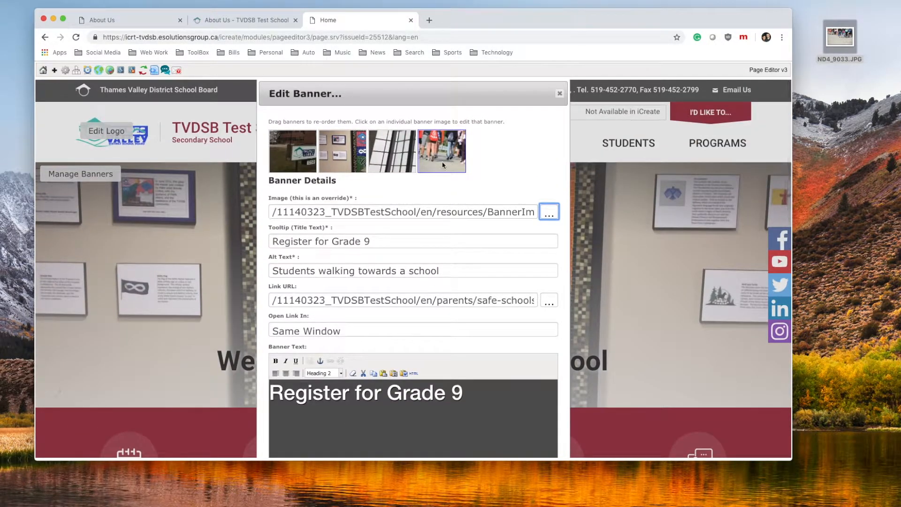
scroll(466, 194, "down", 3)
left_click(426, 397)
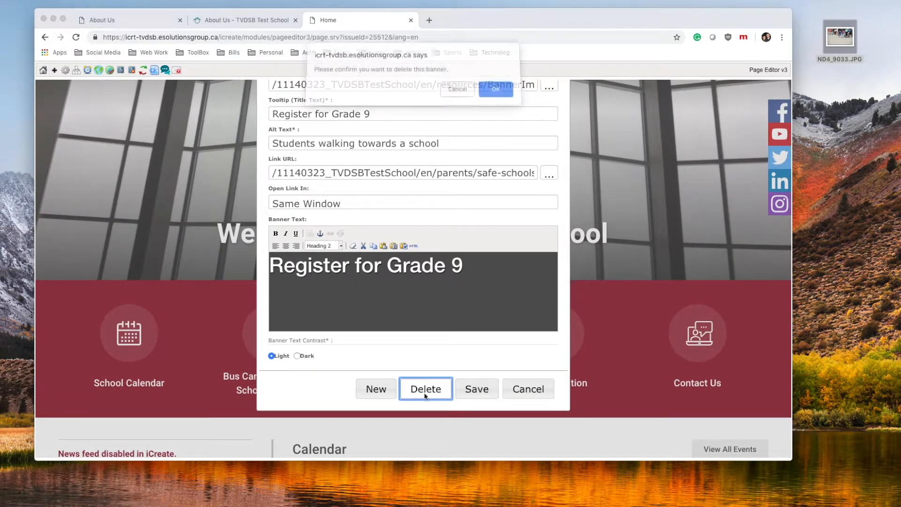
left_click(501, 91)
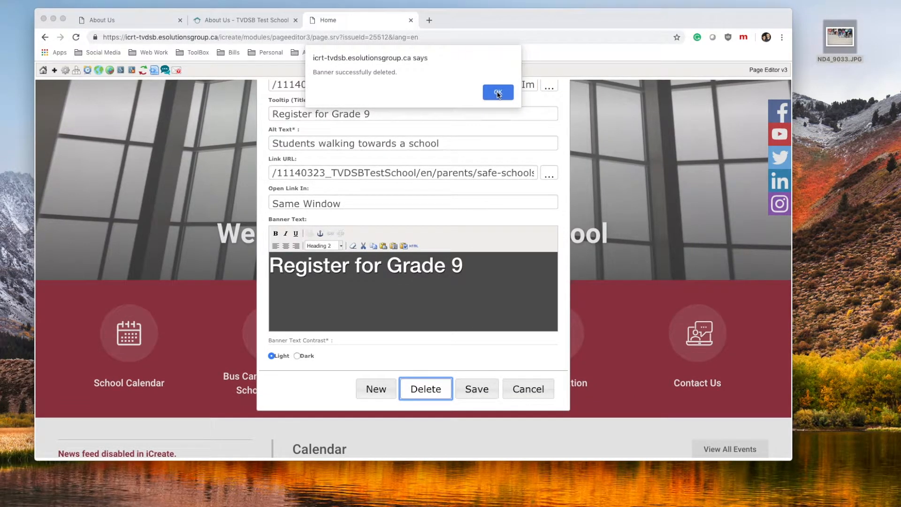
left_click(499, 92)
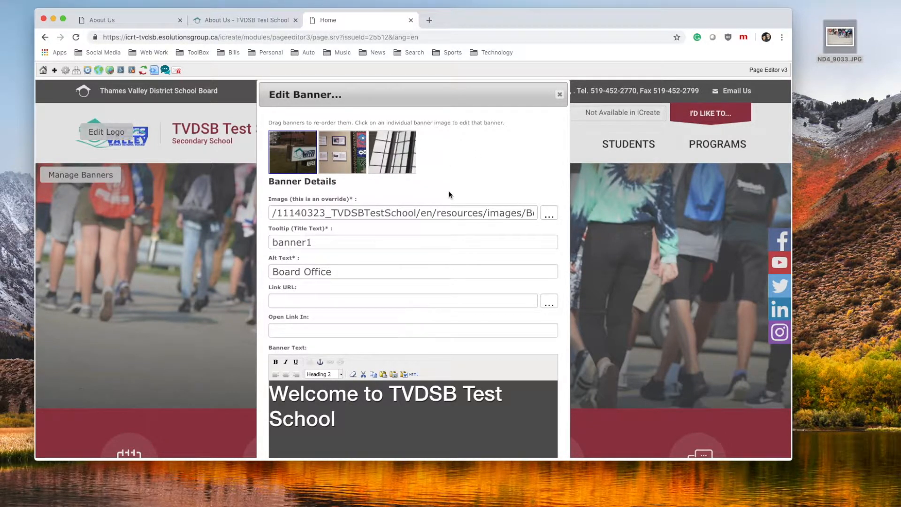
Add a new blank fourth banner and bring up the Image Manager beside it
scroll(449, 192, "down", 5)
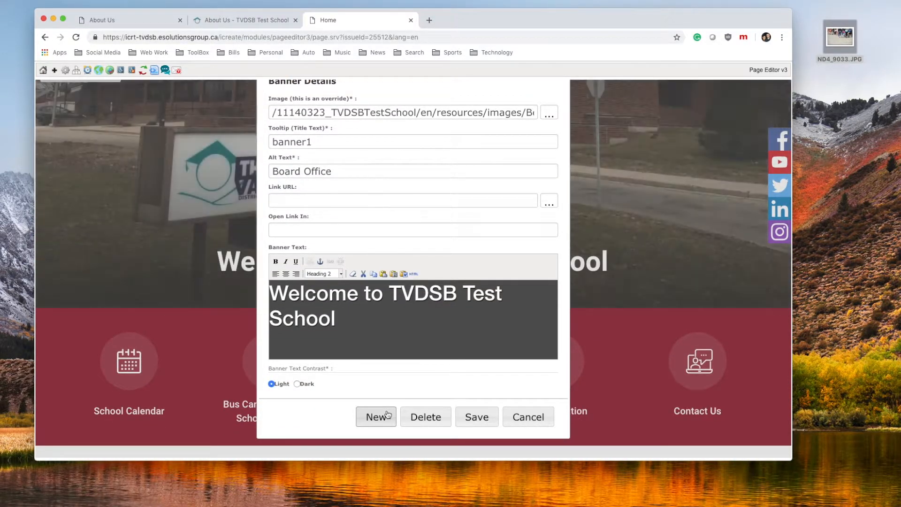
left_click(384, 415)
scroll(406, 352, "up", 5)
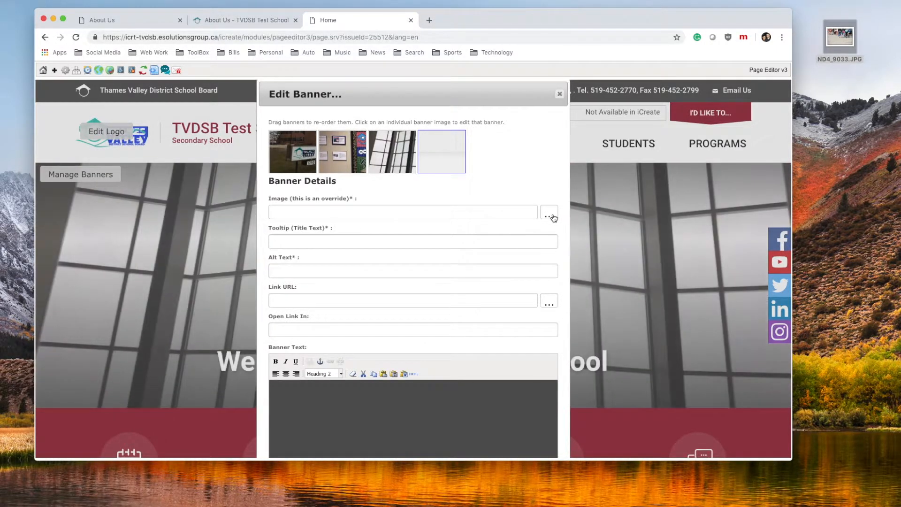
left_click(553, 214)
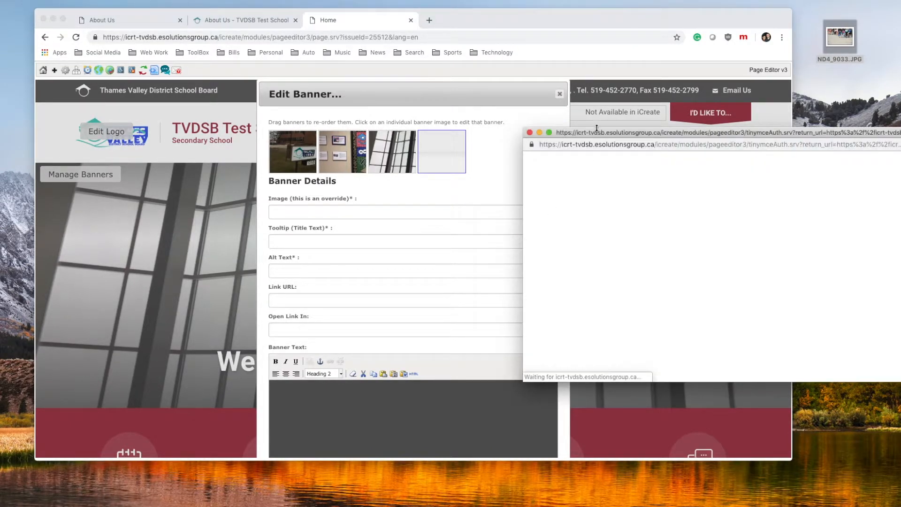
left_click_drag(597, 132, 429, 85)
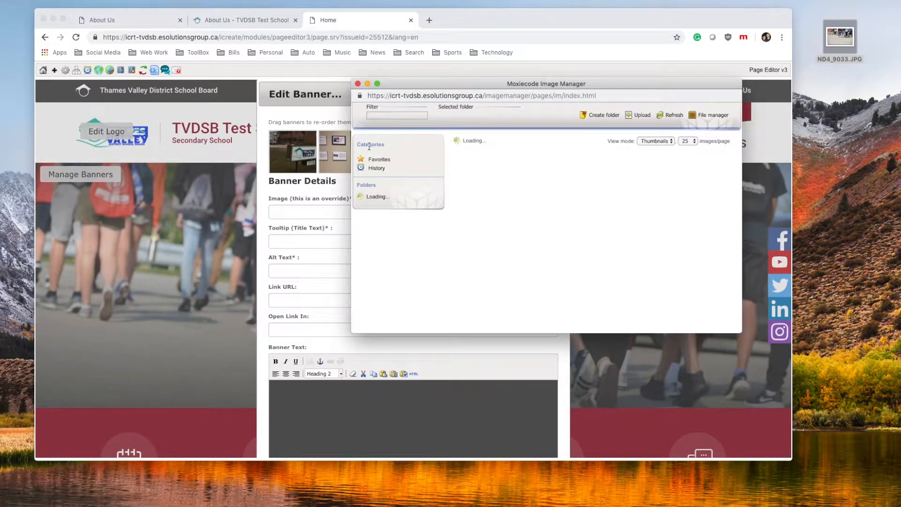
Browse School Resources > en > resources, trying resourcesGeneral and the elementary banner images folder
scroll(393, 168, "down", 3)
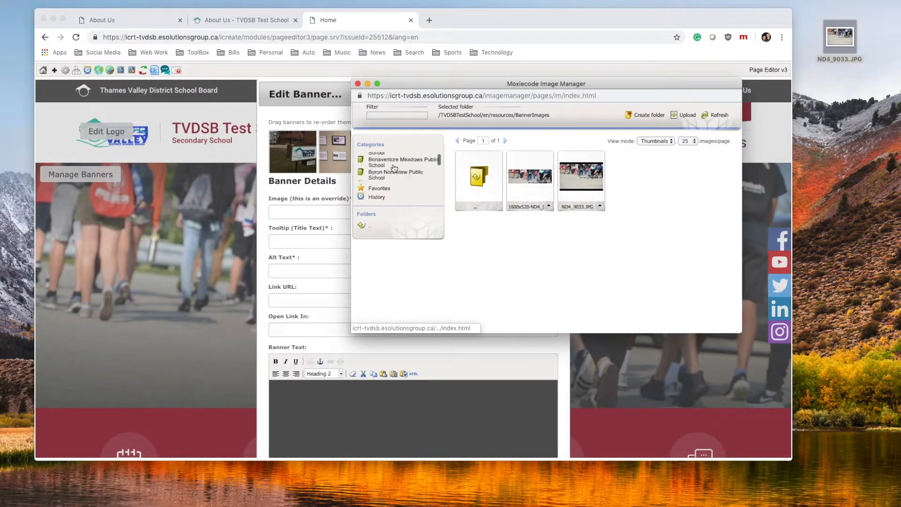
scroll(393, 169, "down", 6)
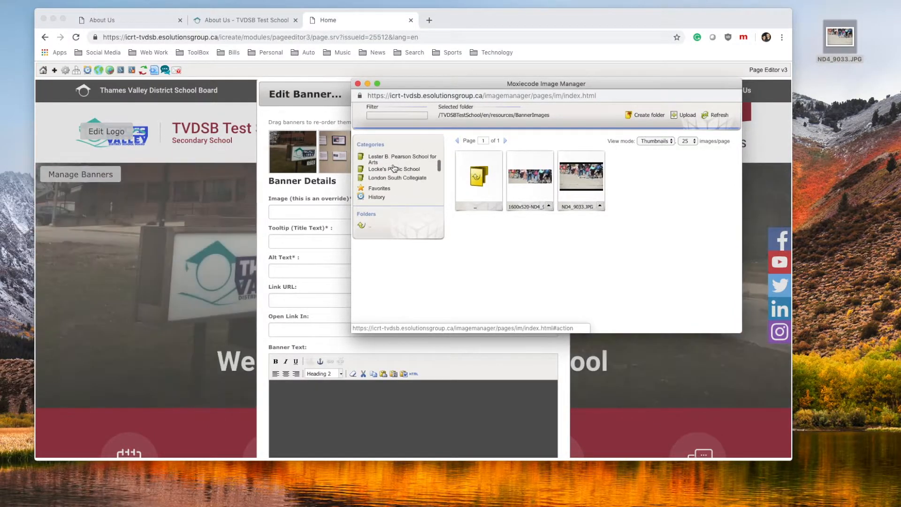
scroll(394, 168, "down", 8)
scroll(394, 169, "up", 3)
scroll(393, 168, "down", 6)
left_click(390, 164)
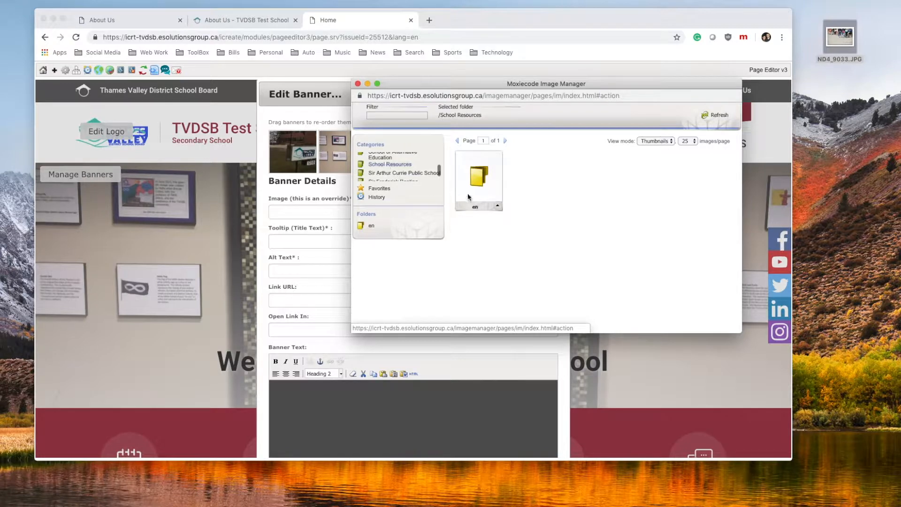
left_click(484, 178)
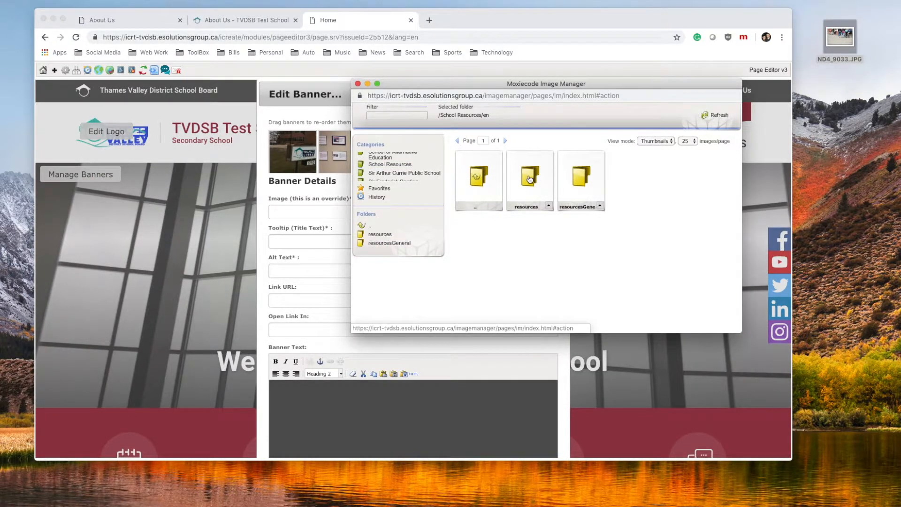
left_click(580, 178)
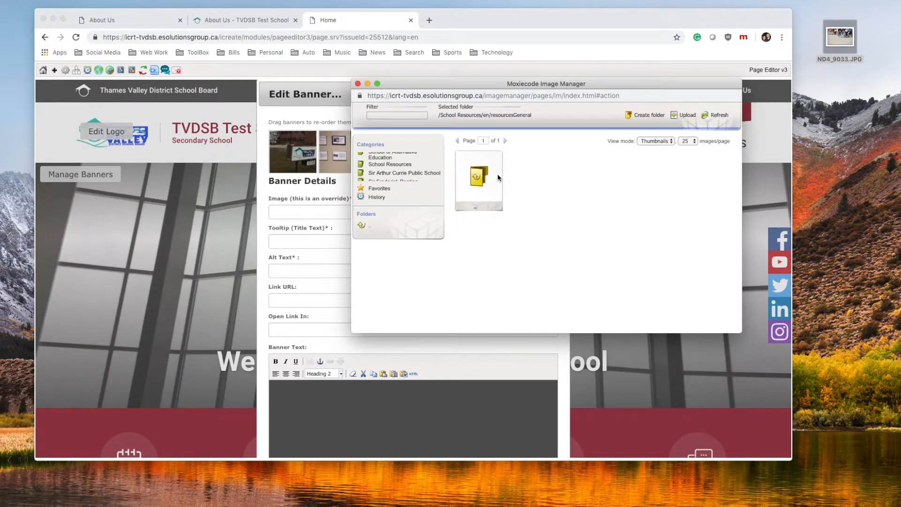
left_click(476, 174)
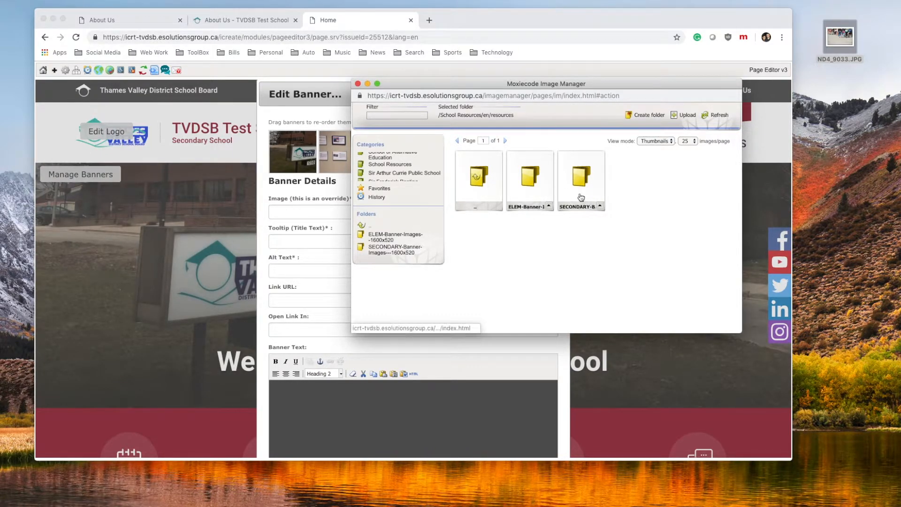
left_click(531, 175)
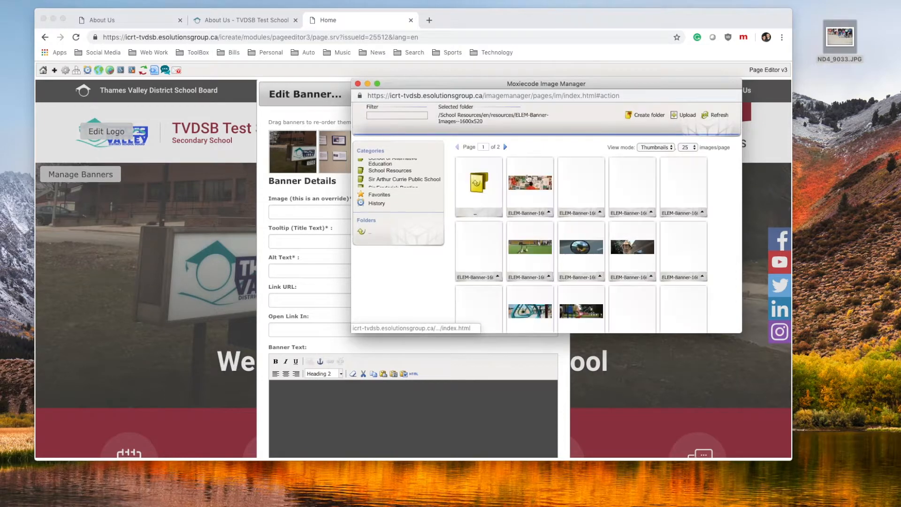
Pick the students-in-hallway photo from the SECONDARY-Banner-Images-1600x520 folder as the banner image
scroll(590, 228, "down", 3)
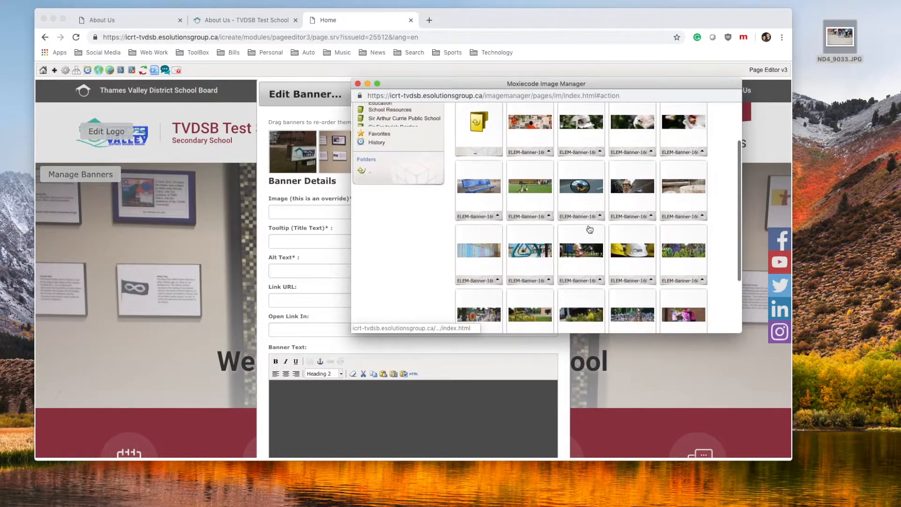
scroll(590, 228, "down", 3)
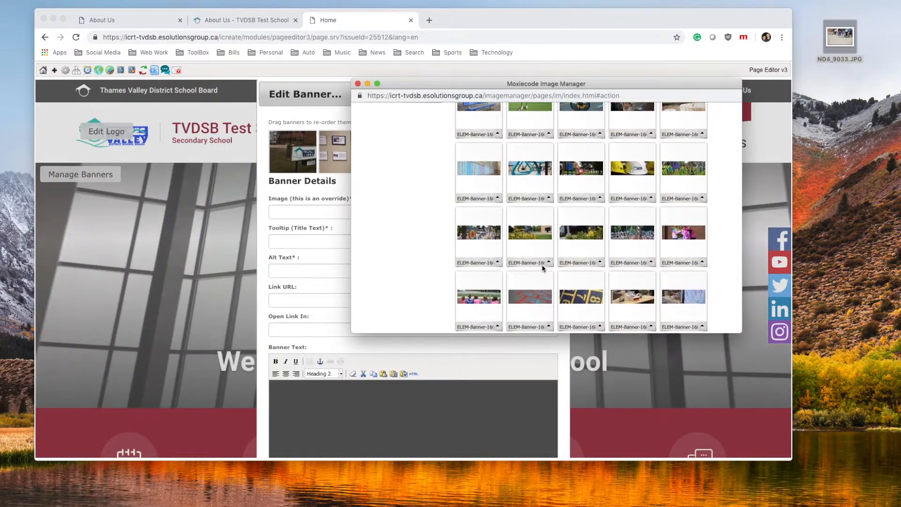
scroll(545, 267, "up", 3)
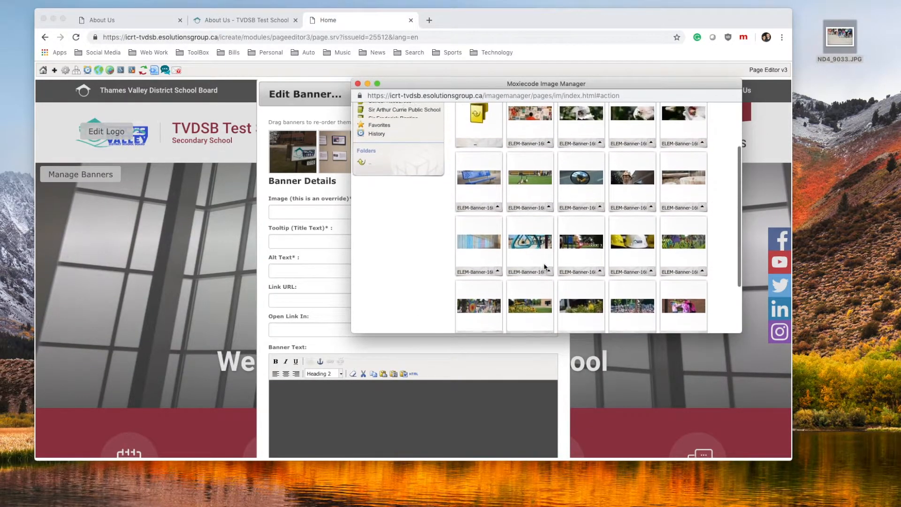
scroll(544, 268, "up", 2)
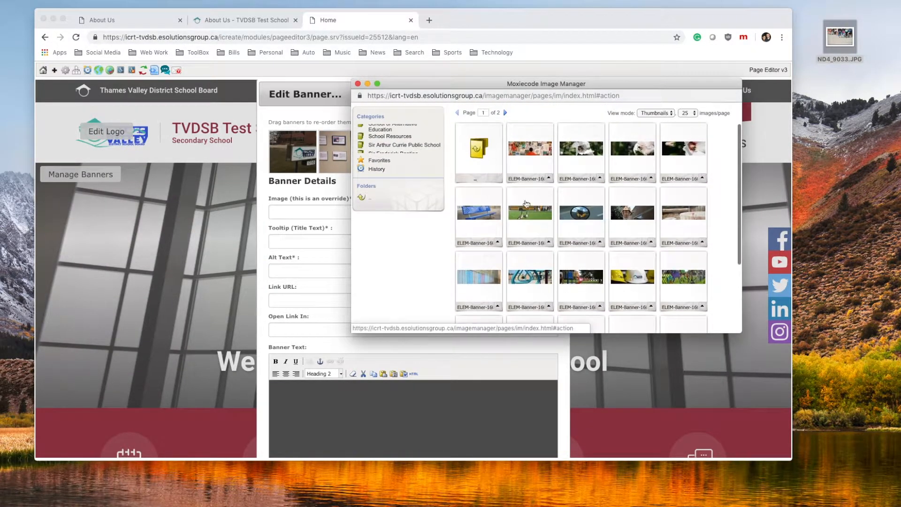
left_click(481, 152)
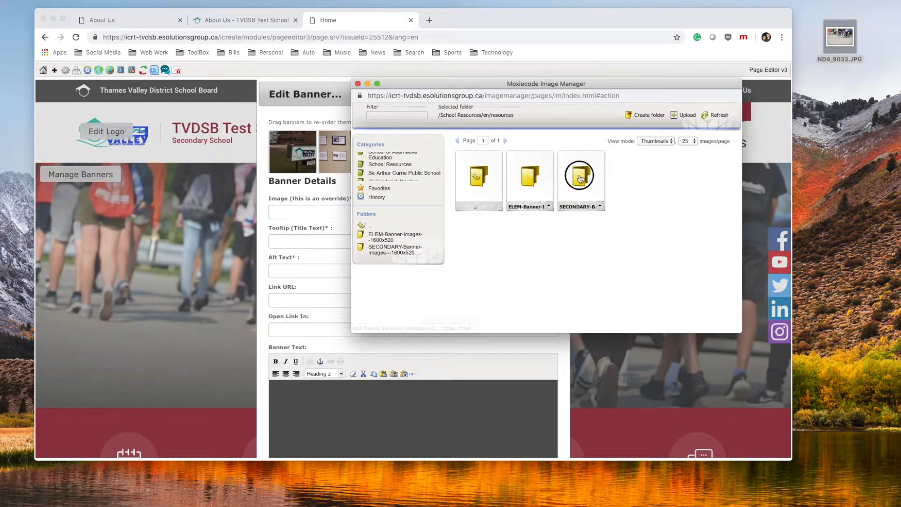
left_click(583, 179)
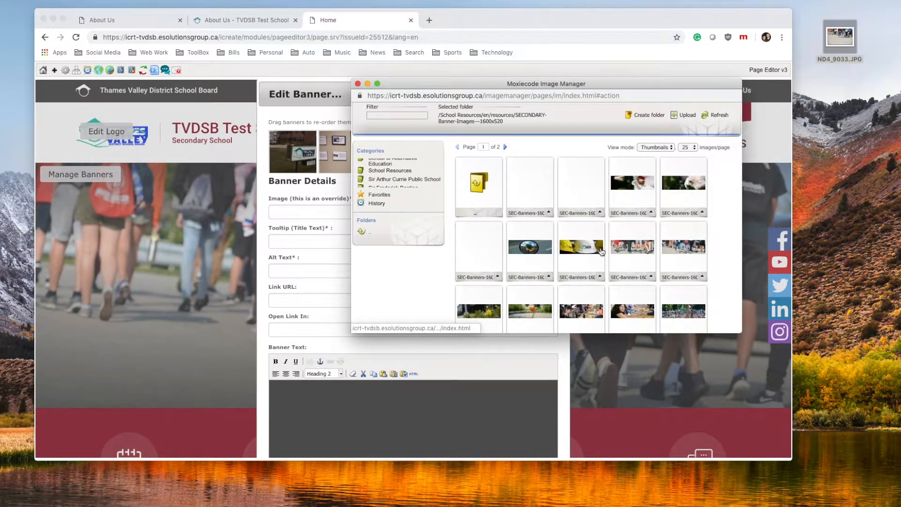
scroll(601, 253, "down", 2)
scroll(602, 252, "down", 5)
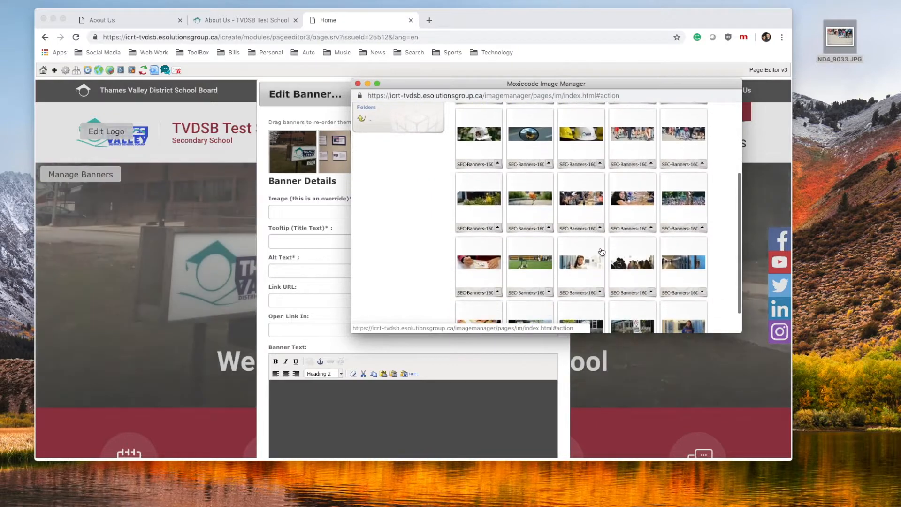
scroll(543, 253, "down", 2)
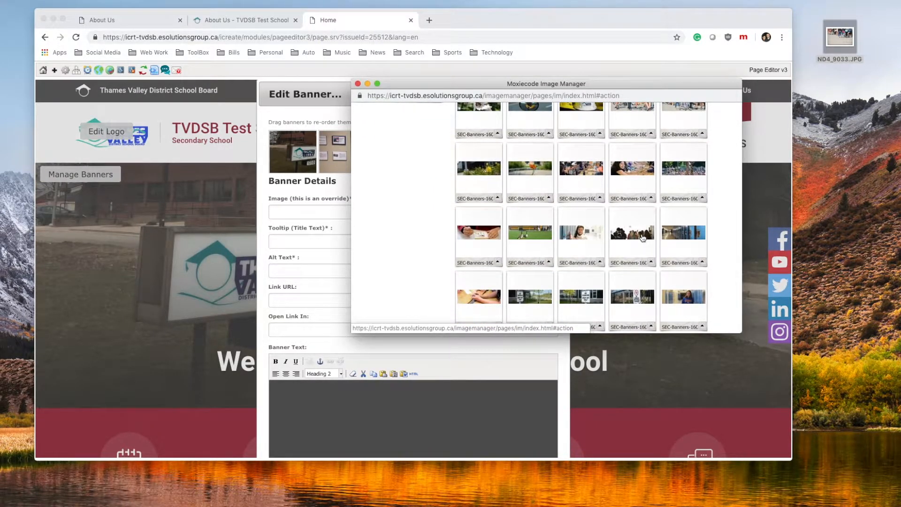
left_click(642, 233)
left_click(314, 239)
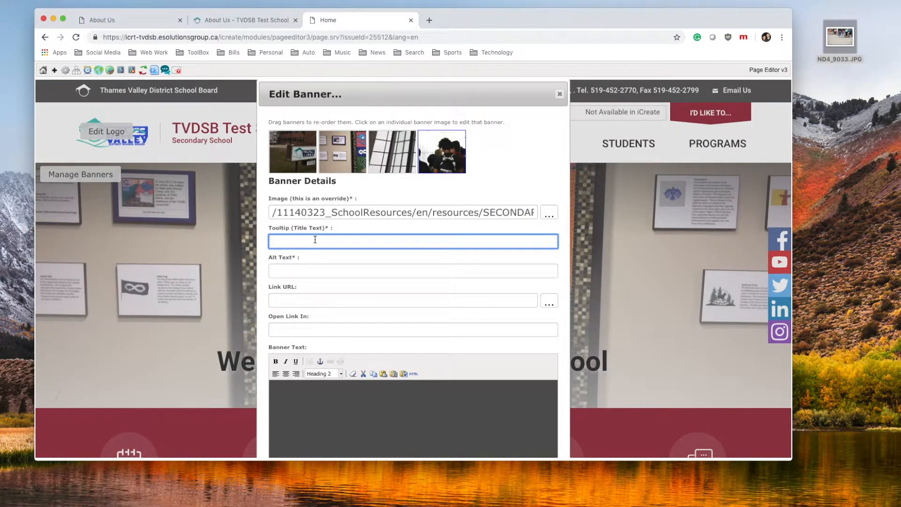
Enter 'Students walking in a hallway' as the banner's tooltip and alt text
type("Students")
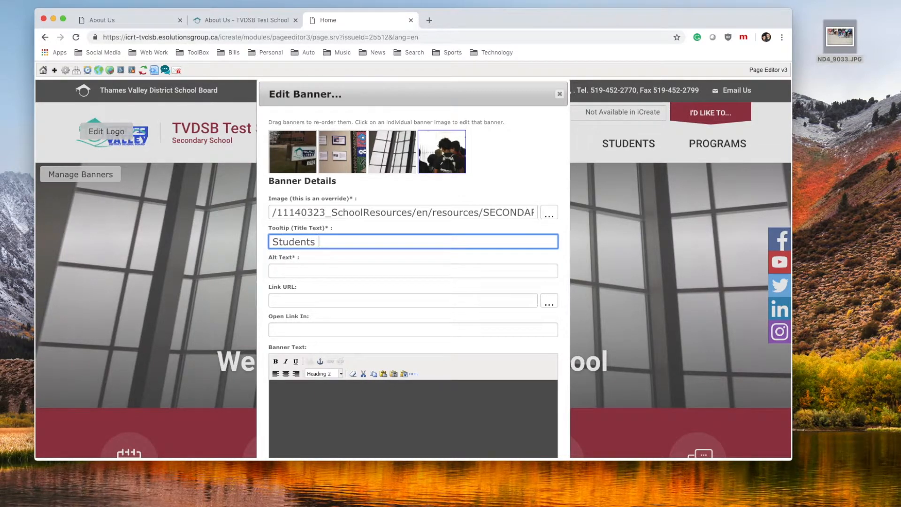
type(" walking in a hallway")
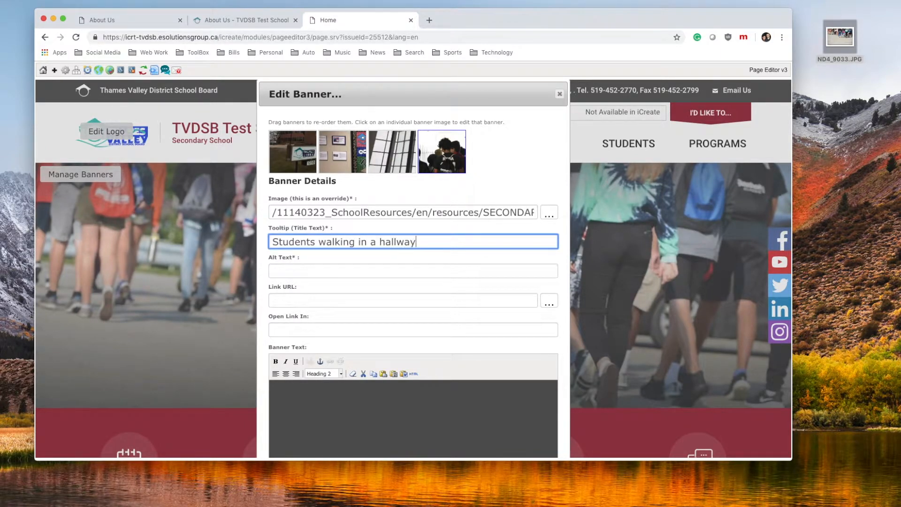
left_click(283, 269)
type("Students walking in a hallway")
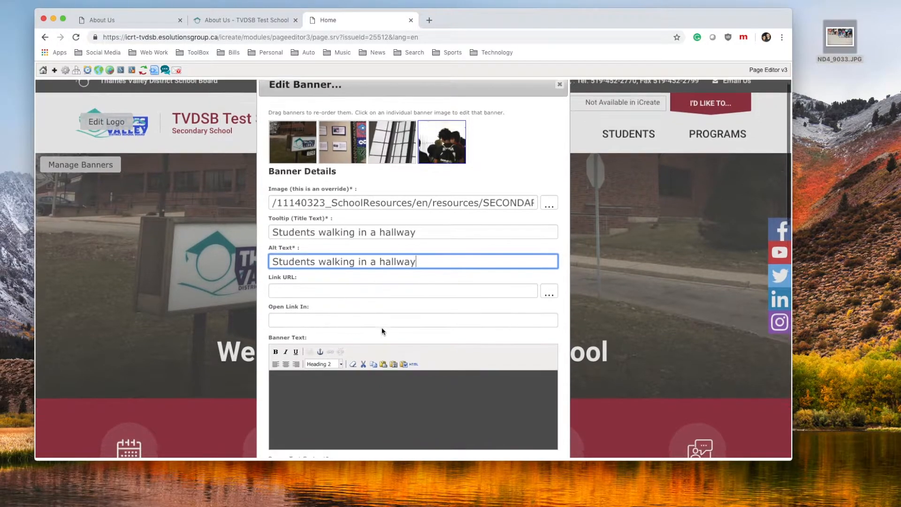
Add the banner text 'Get your order forms in today!' formatted as Heading 2
scroll(381, 328, "down", 1)
scroll(332, 277, "down", 2)
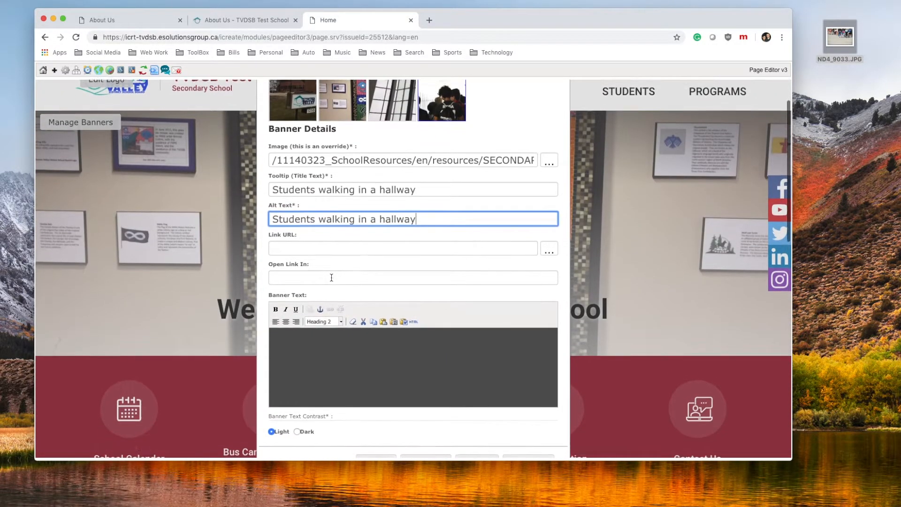
left_click(314, 300)
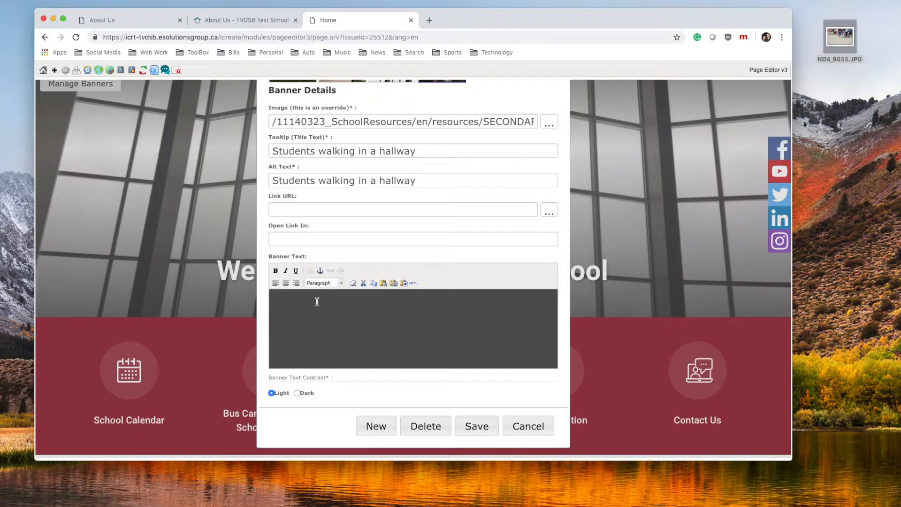
type("Get your order forms in today!")
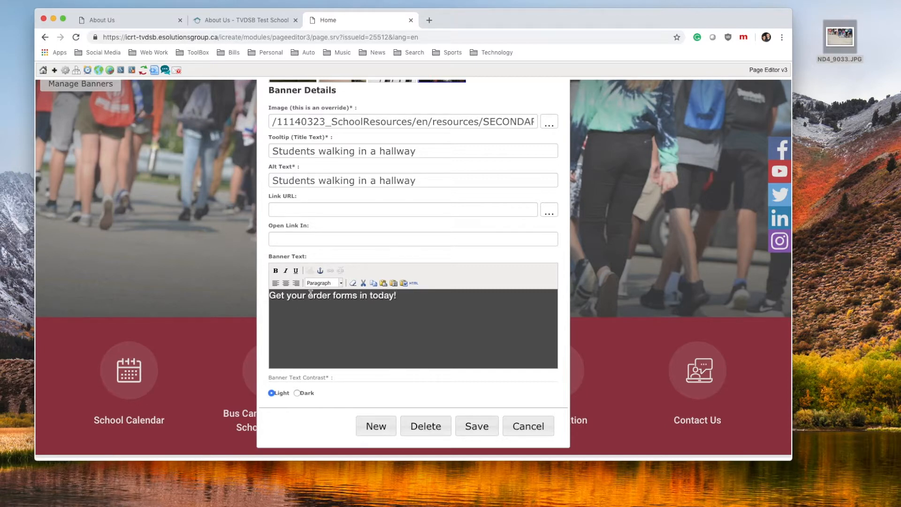
left_click(340, 283)
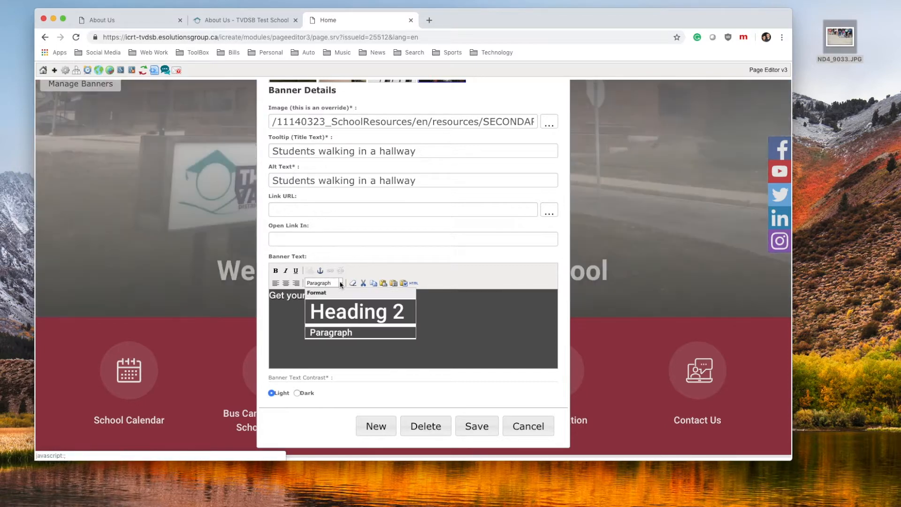
left_click(354, 308)
Save the banner and preview the fourth carousel slide reading 'Get your order forms in today!'
left_click(475, 426)
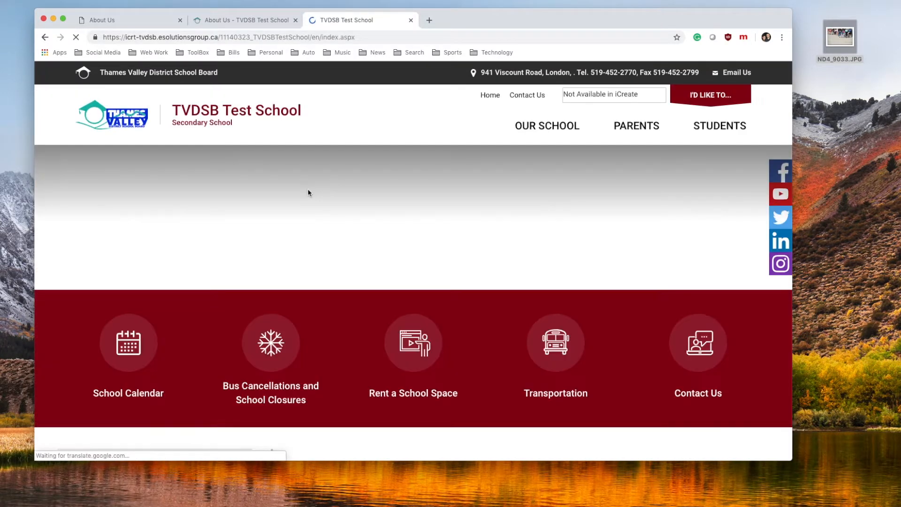
scroll(407, 226, "down", 2)
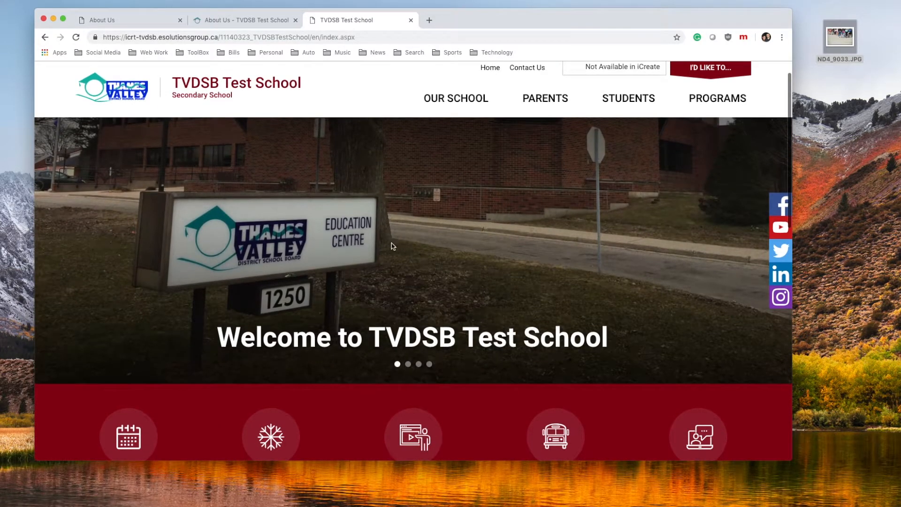
left_click(431, 365)
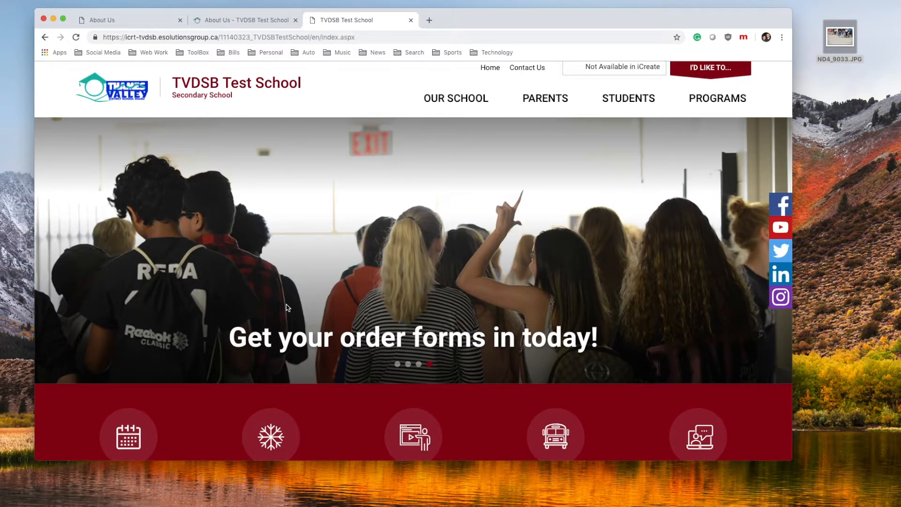
scroll(315, 308, "up", 2)
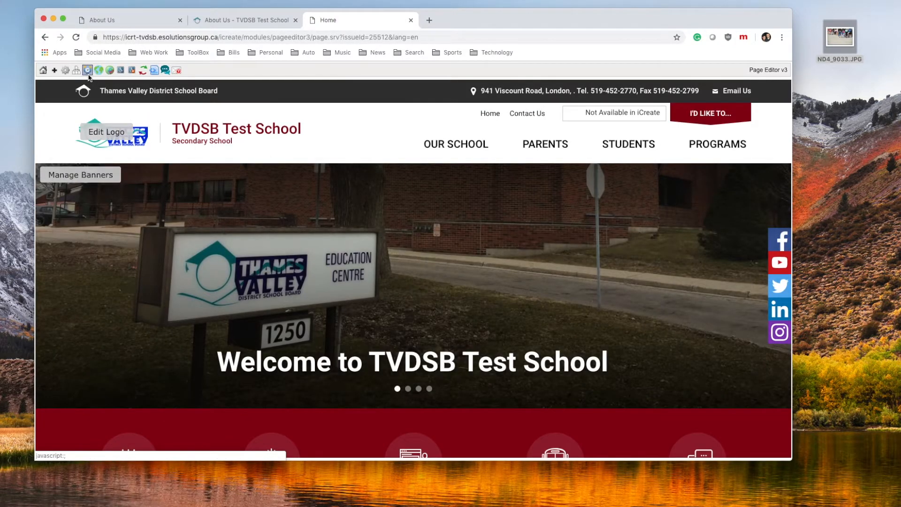
Publish the homepage using Current Date/Time as the publish date, then close the popup
left_click(87, 72)
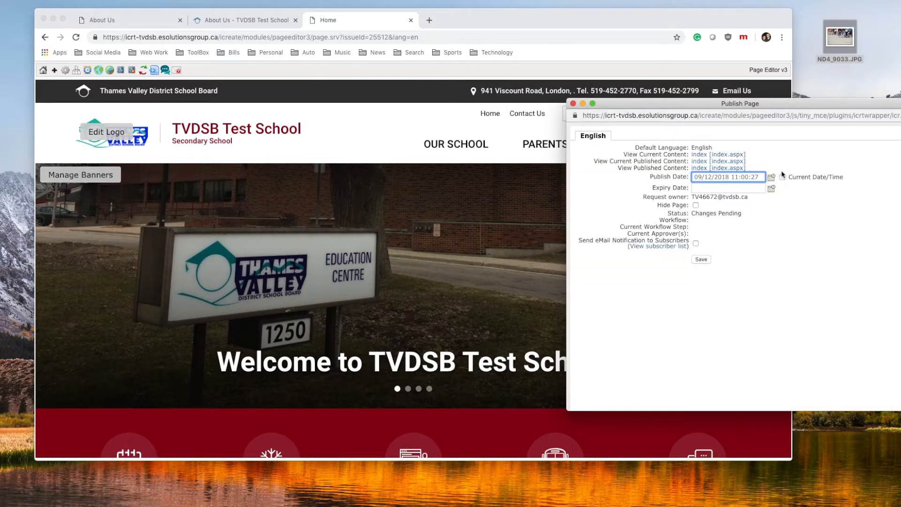
left_click(782, 178)
left_click(701, 260)
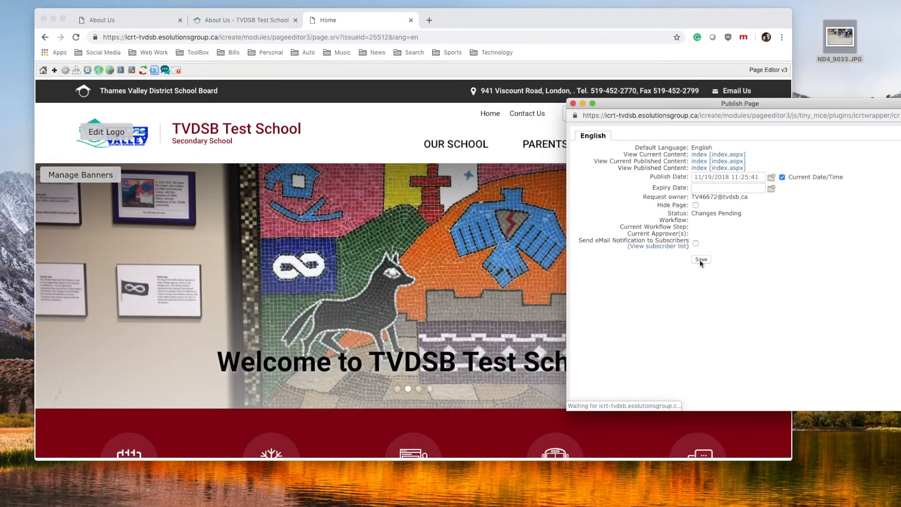
left_click(573, 104)
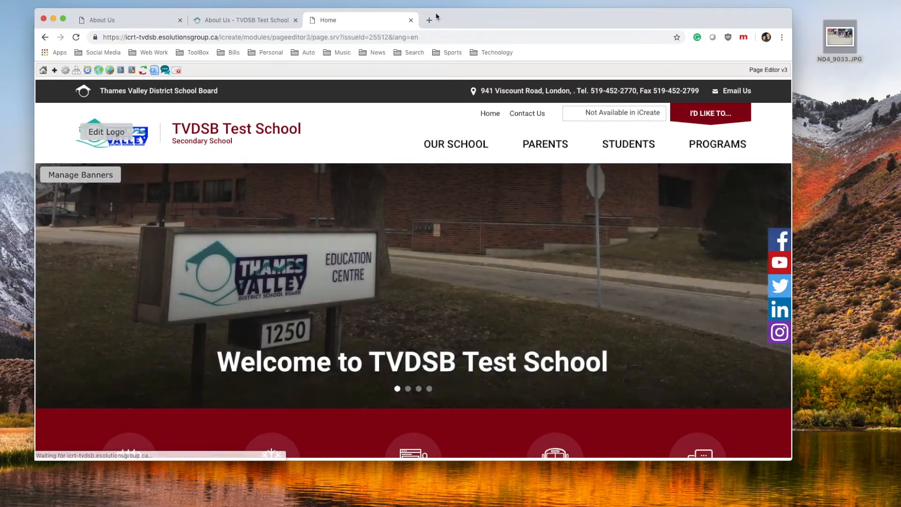
Load testschool.tvdsb.ca in a new Chrome tab and display the fourth banner slide
left_click(429, 20)
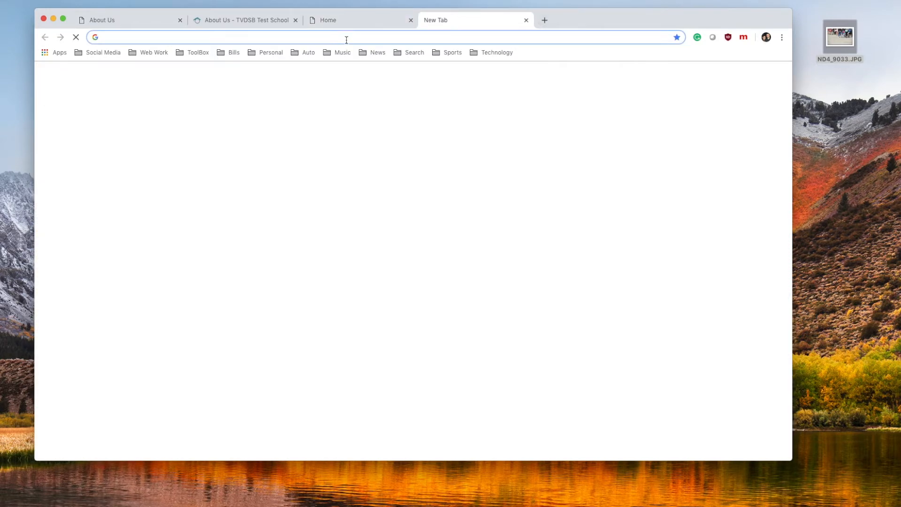
type("test")
left_click(292, 58)
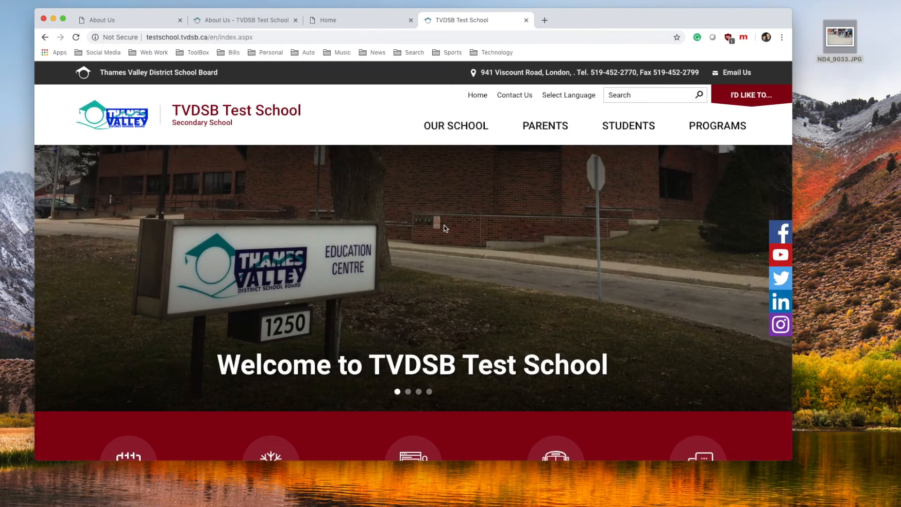
left_click(430, 392)
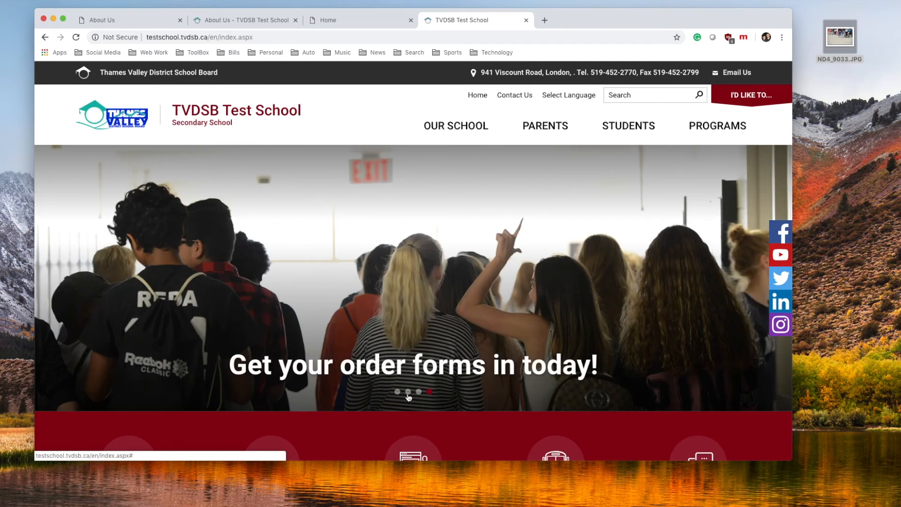